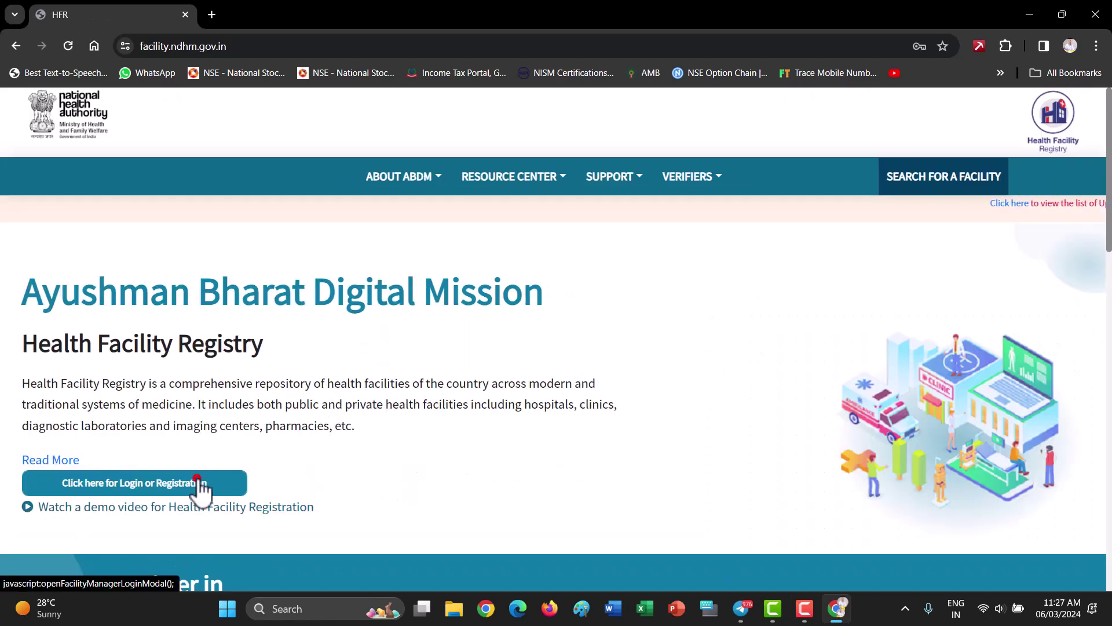
Choose HPID / Username login, then enter and verify the health professional ID
left_click(195, 479)
left_click(596, 347)
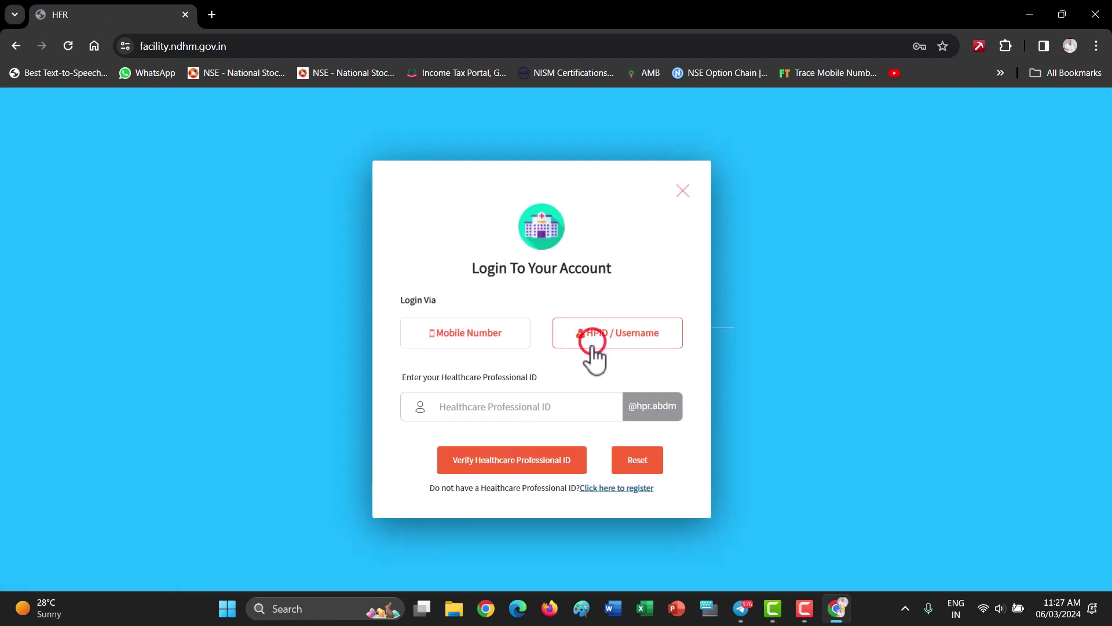
left_click(555, 405)
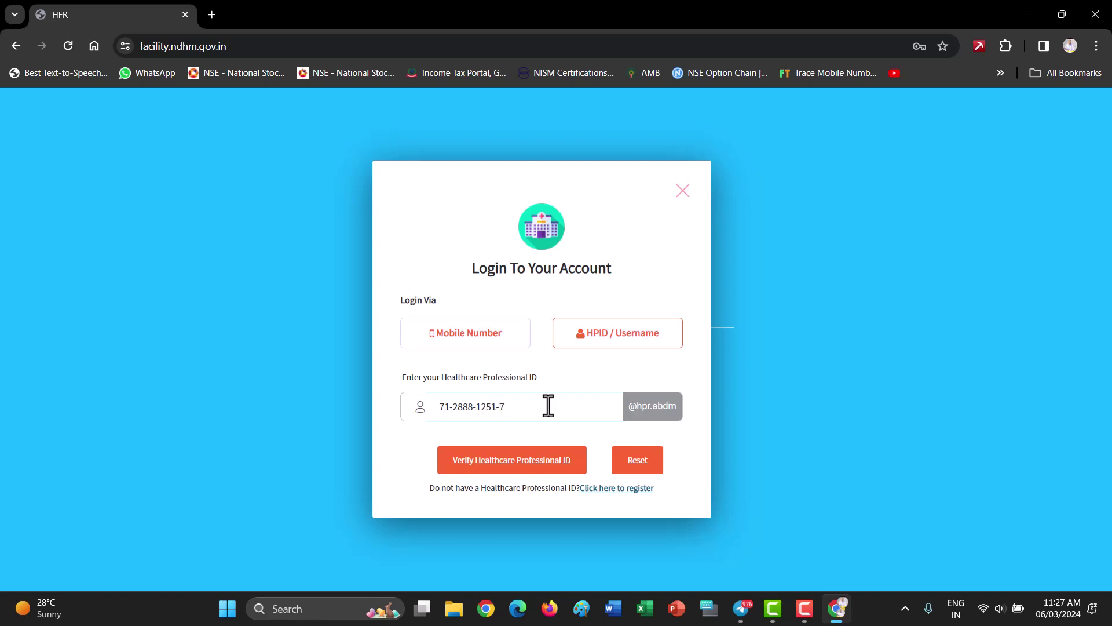
left_click(547, 458)
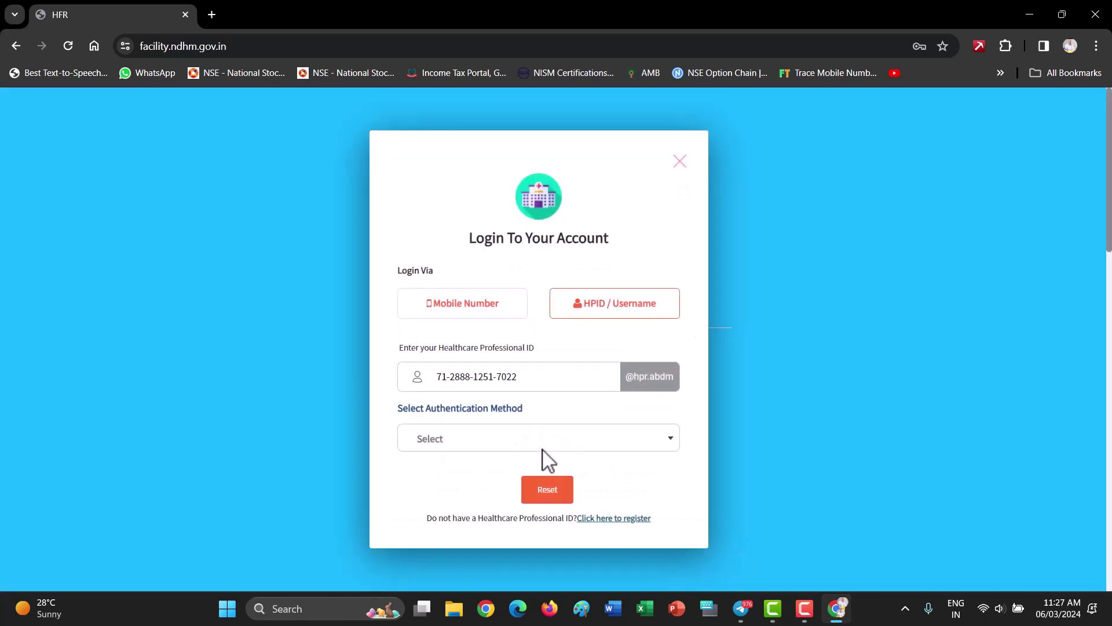
Authenticate with MOBILE_OTP, enter the received OTP and complete the login
left_click(541, 439)
left_click(460, 541)
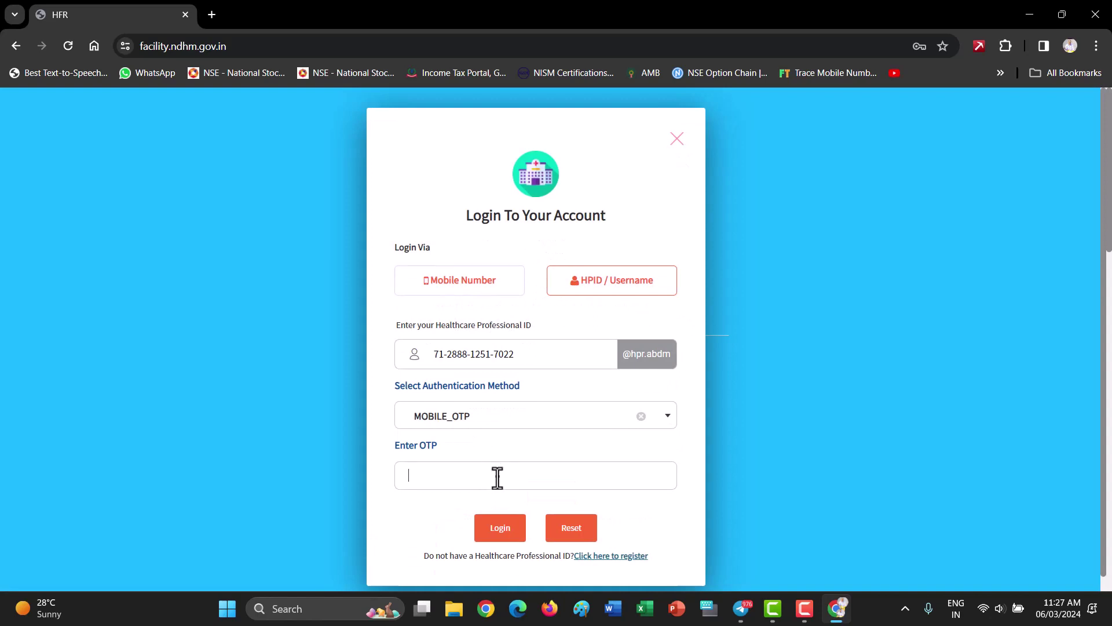
left_click(498, 477)
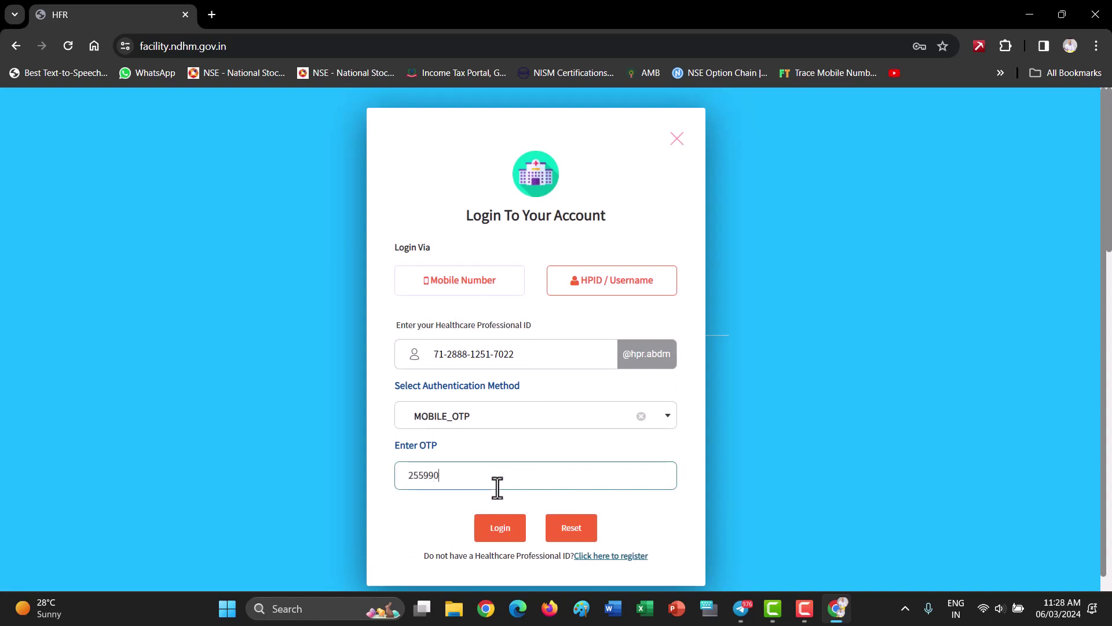
left_click(500, 526)
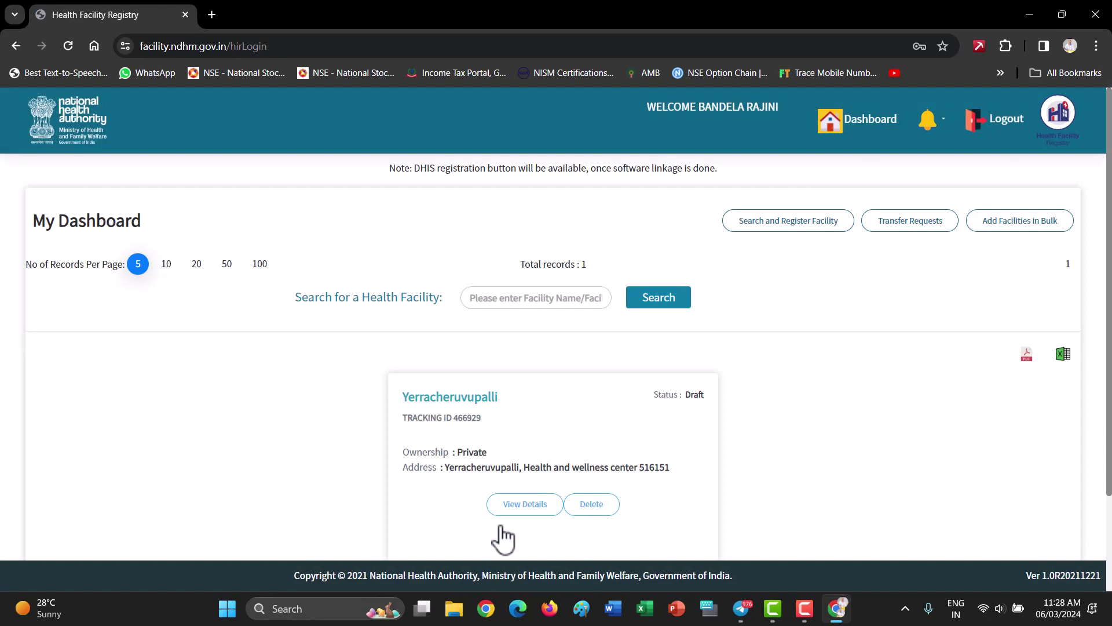
Open View Details on the Yerracheruvupalli card and scroll down to the Uploads section
scroll(504, 422, "down", 2)
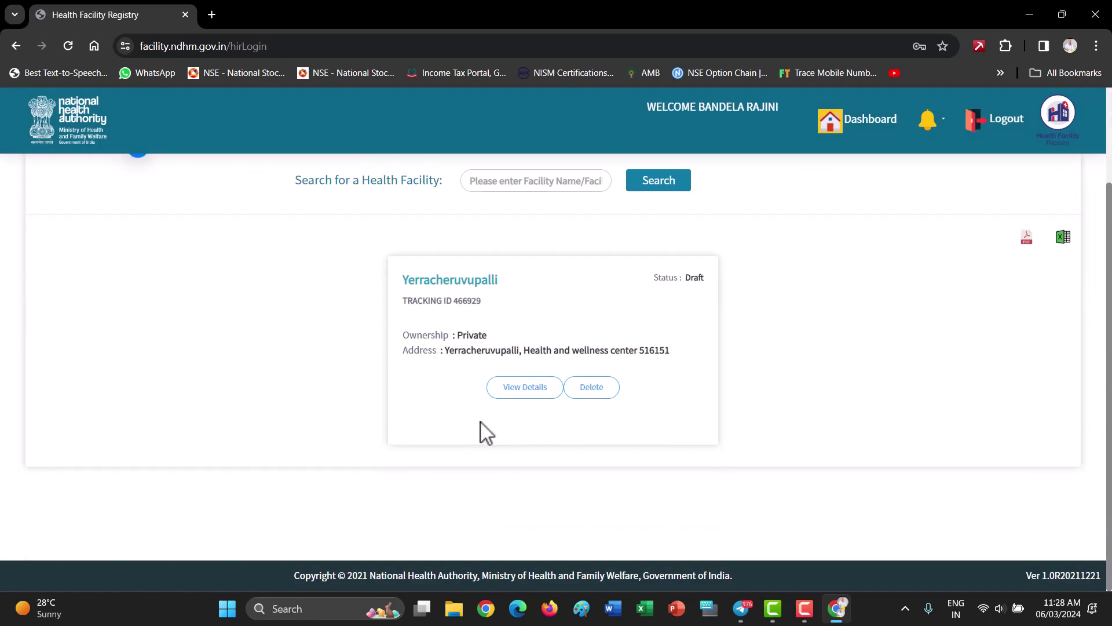
left_click(529, 388)
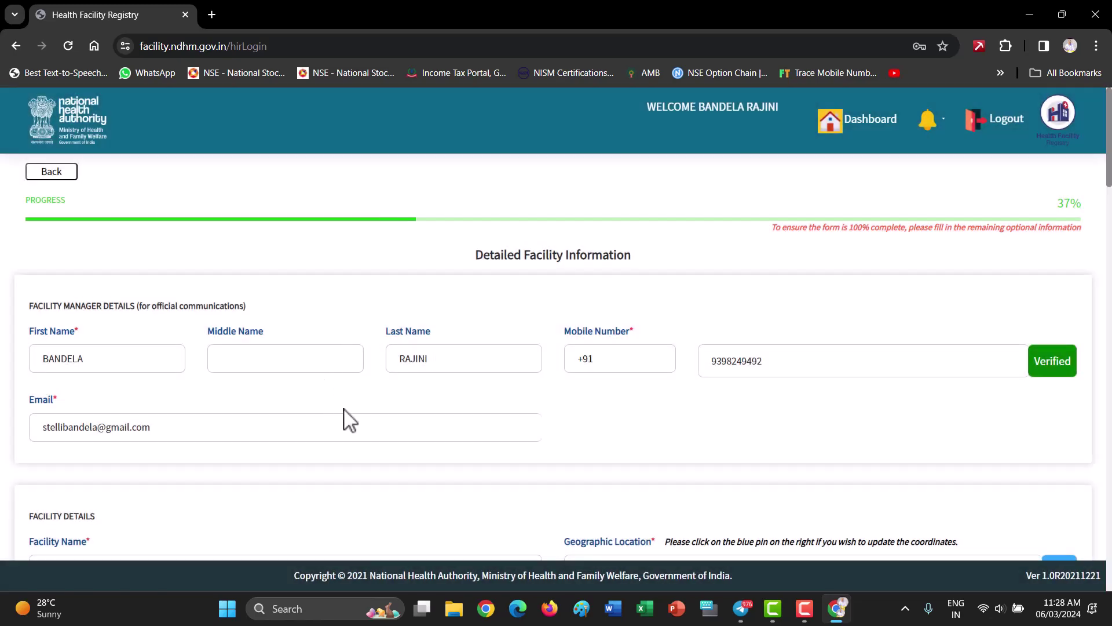
scroll(365, 477, "down", 4)
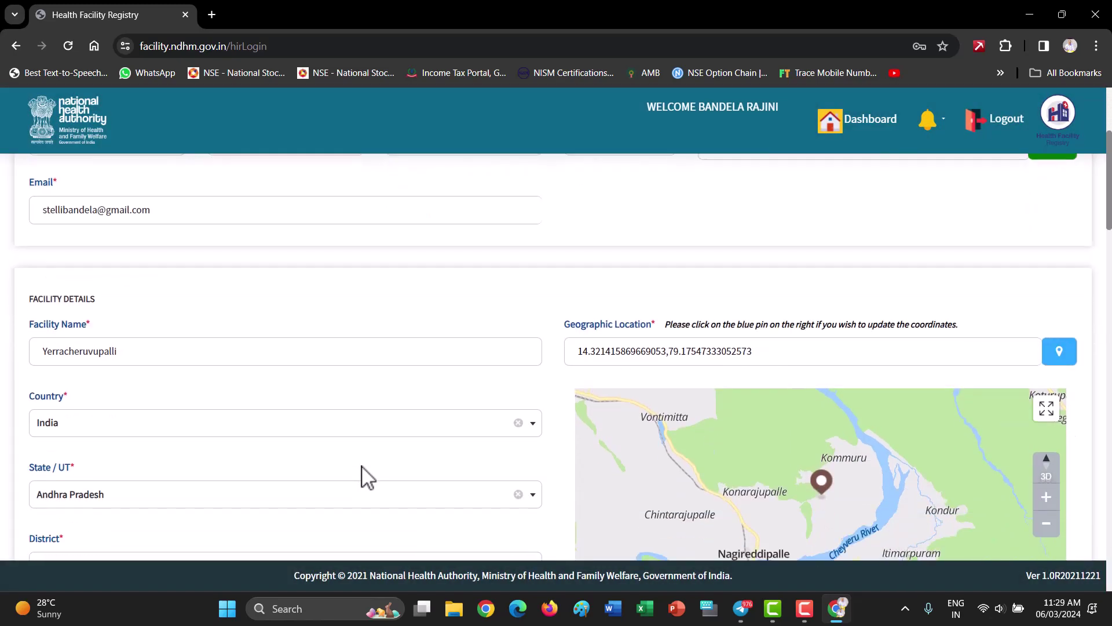
scroll(365, 477, "down", 1)
scroll(376, 462, "down", 4)
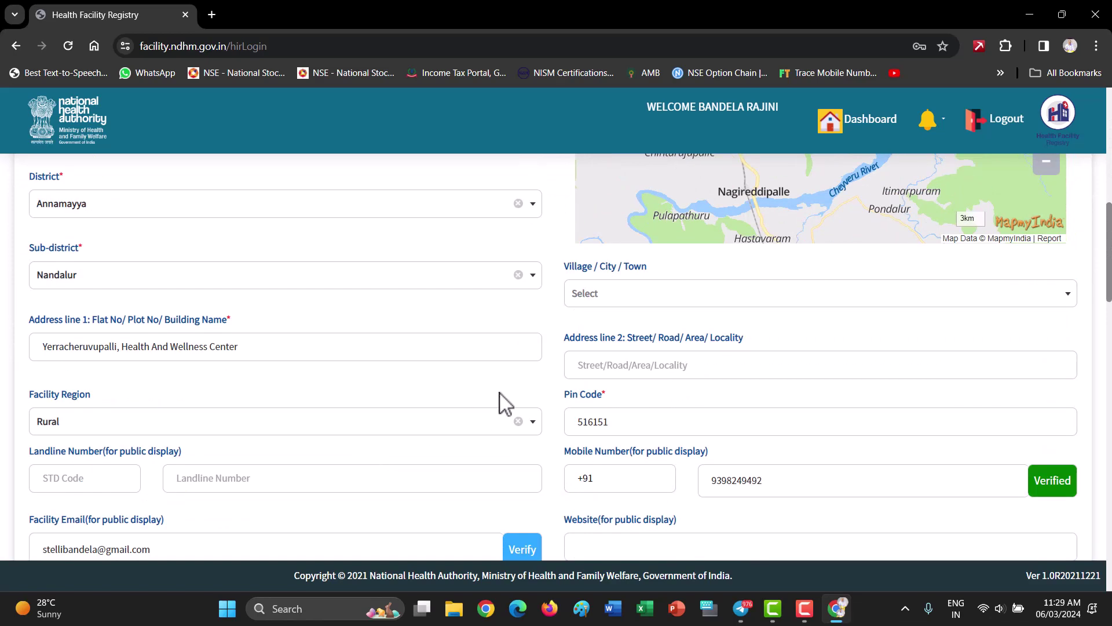
scroll(500, 394, "down", 2)
scroll(500, 436, "down", 4)
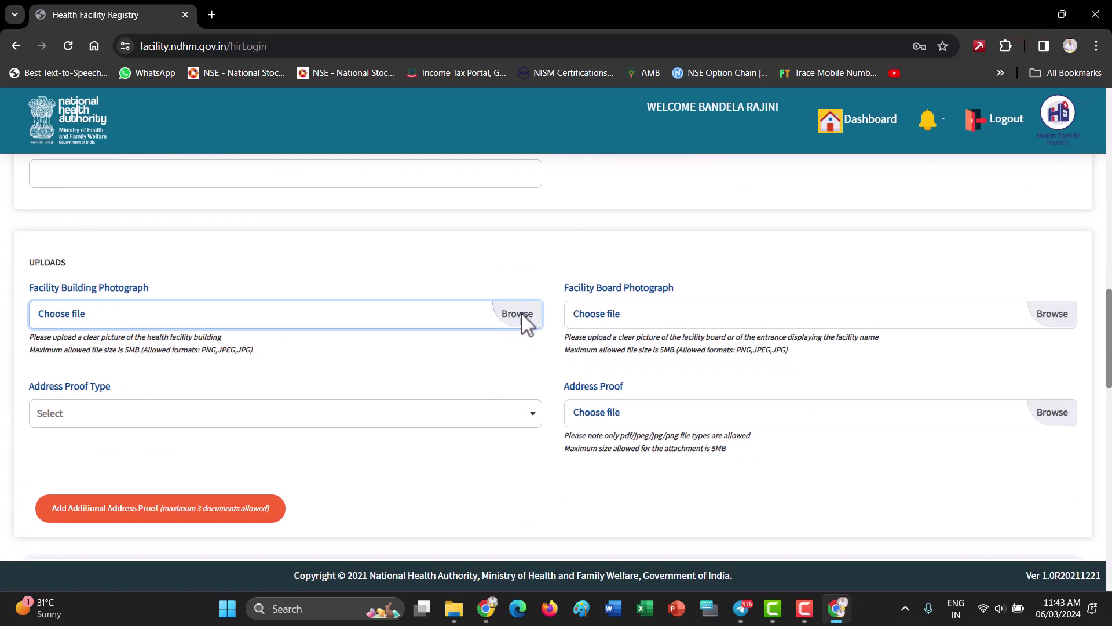
Upload Building pic1 as the building photo and Building pic 2 as the board photo
left_click(521, 314)
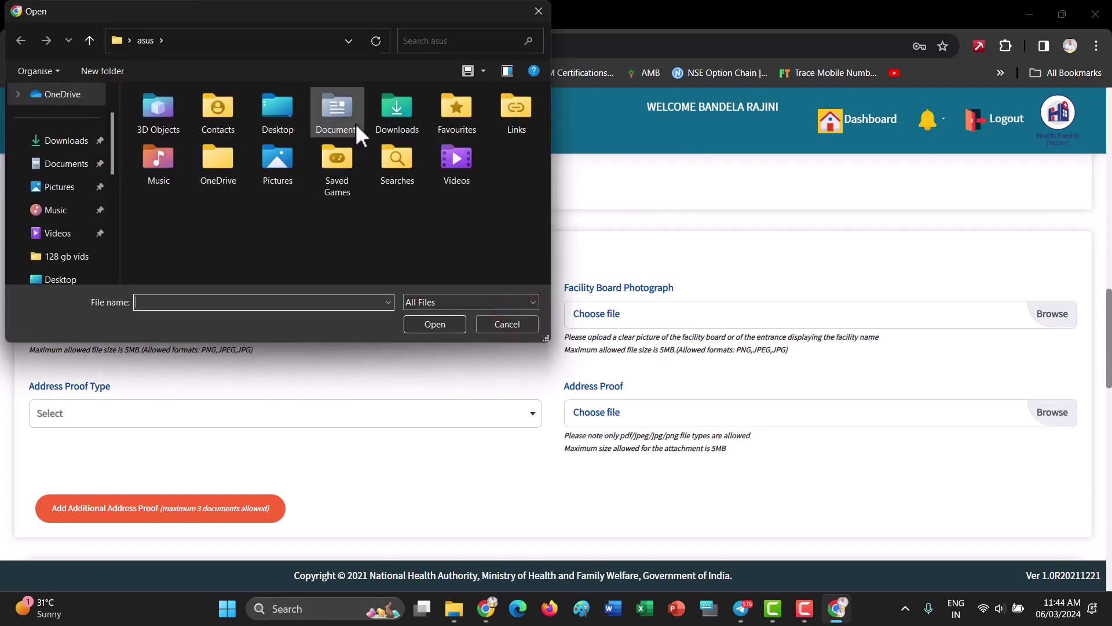
double_click(397, 116)
left_click(183, 157)
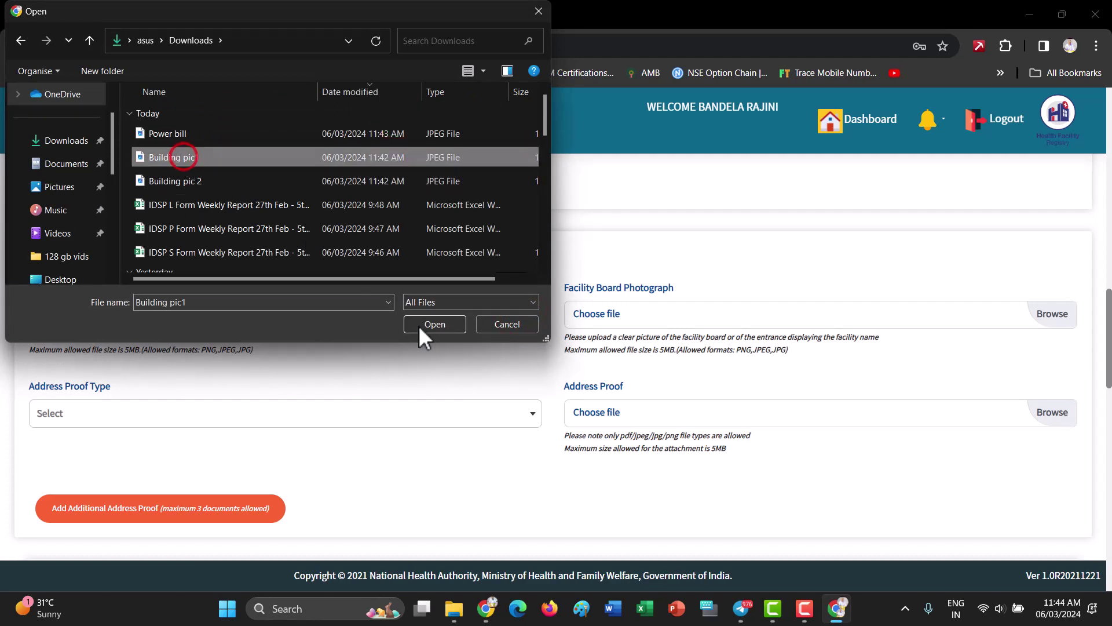
left_click(420, 327)
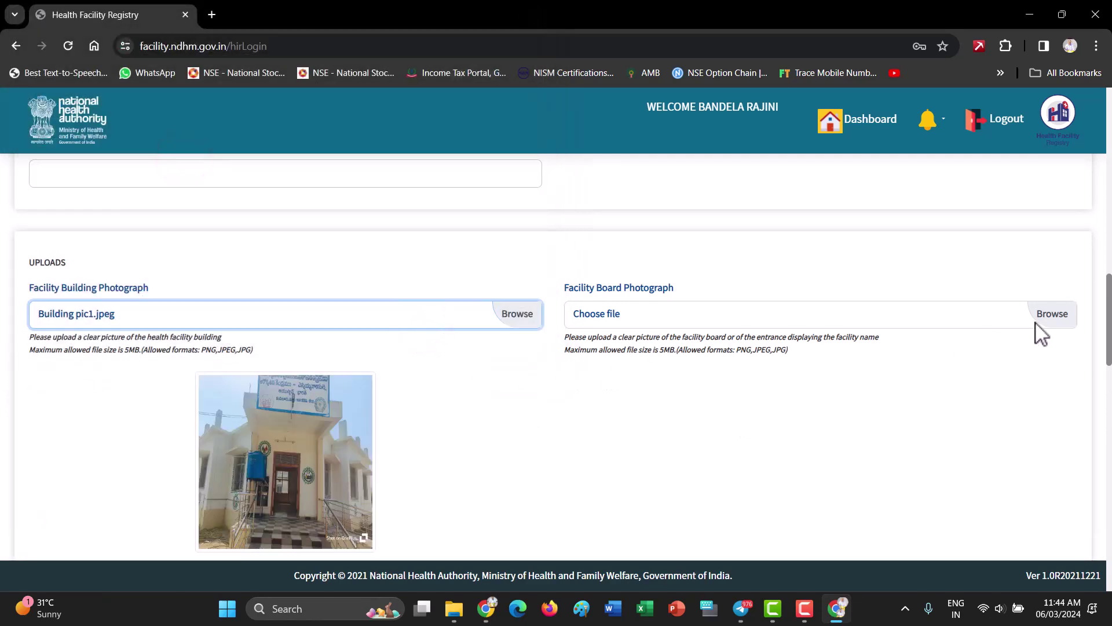
left_click(1052, 315)
left_click(199, 177)
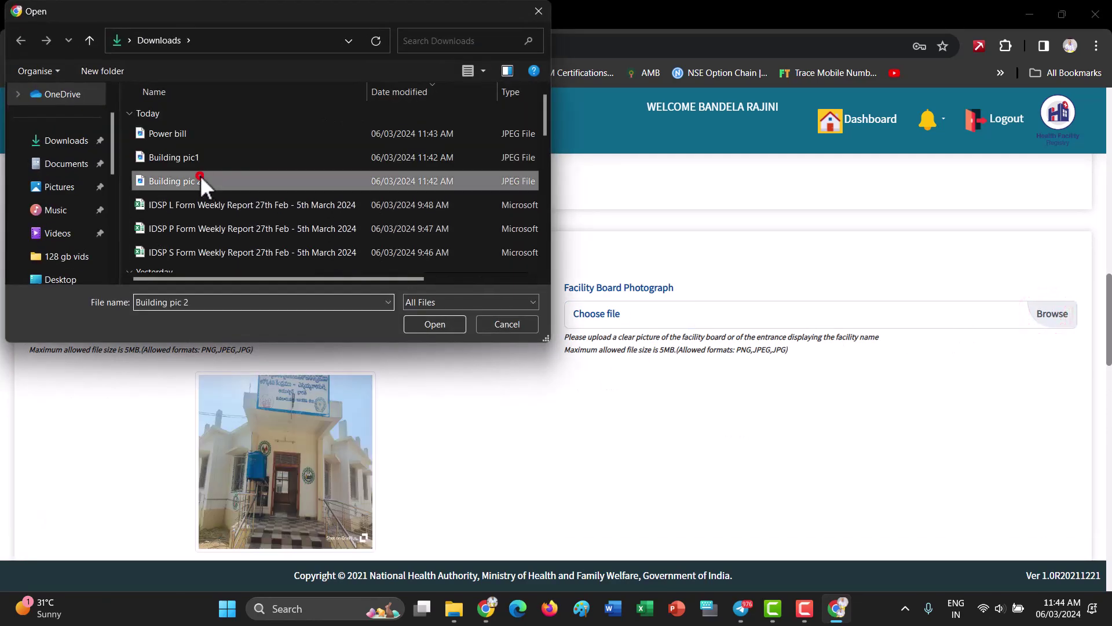
left_click(434, 323)
Set Address Proof Type to Electricity Bill and upload Power bill.jpeg as proof
scroll(493, 472, "down", 3)
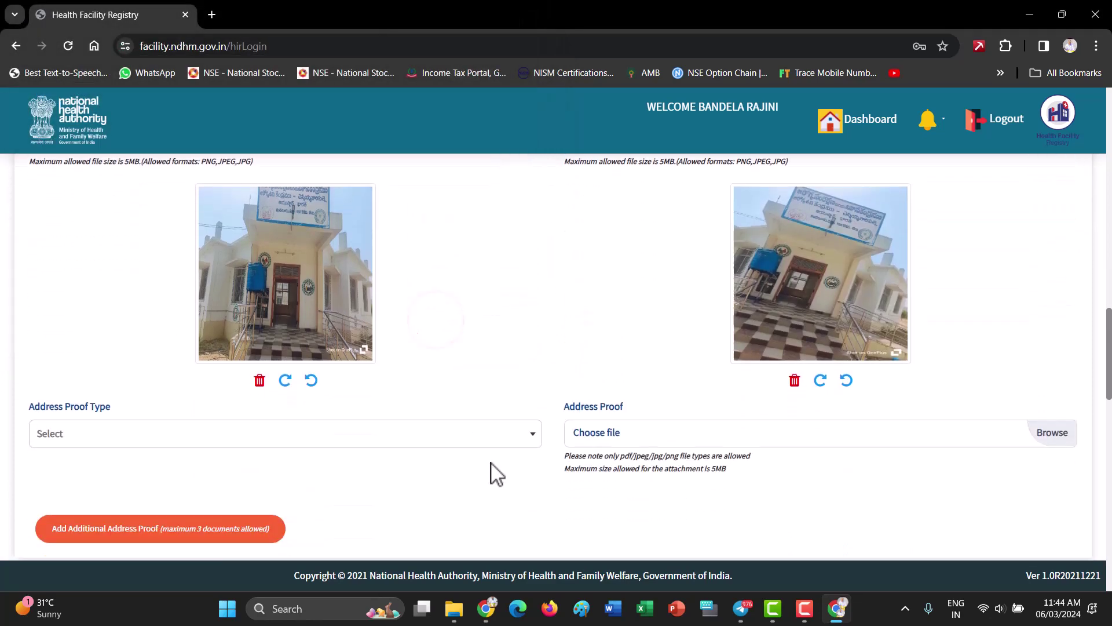
scroll(492, 473, "down", 1)
scroll(491, 473, "down", 2)
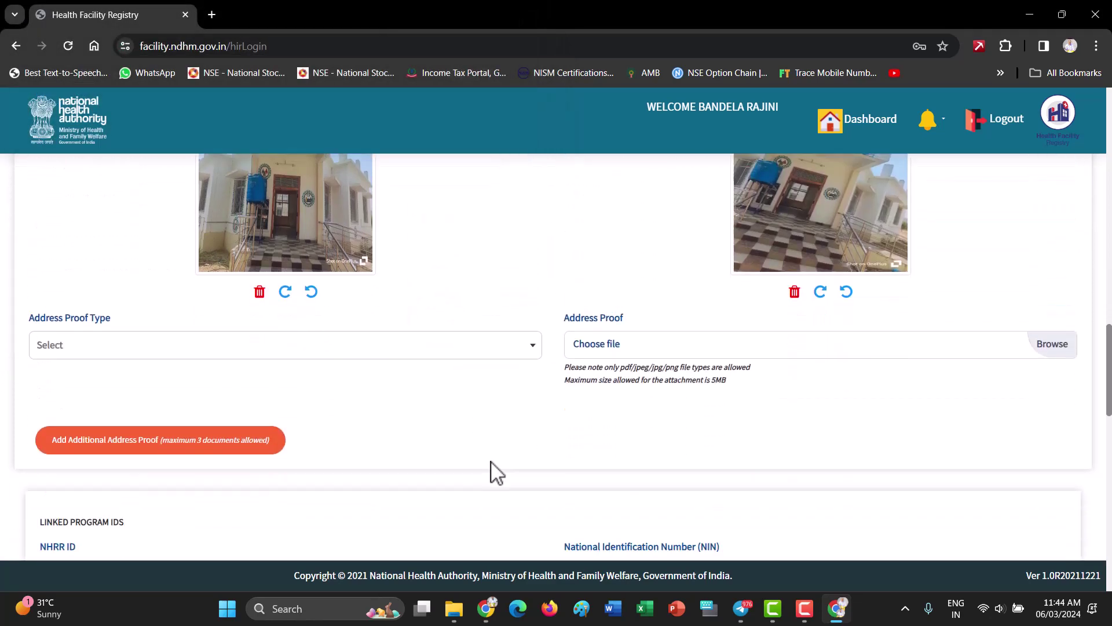
left_click(492, 332)
left_click(95, 409)
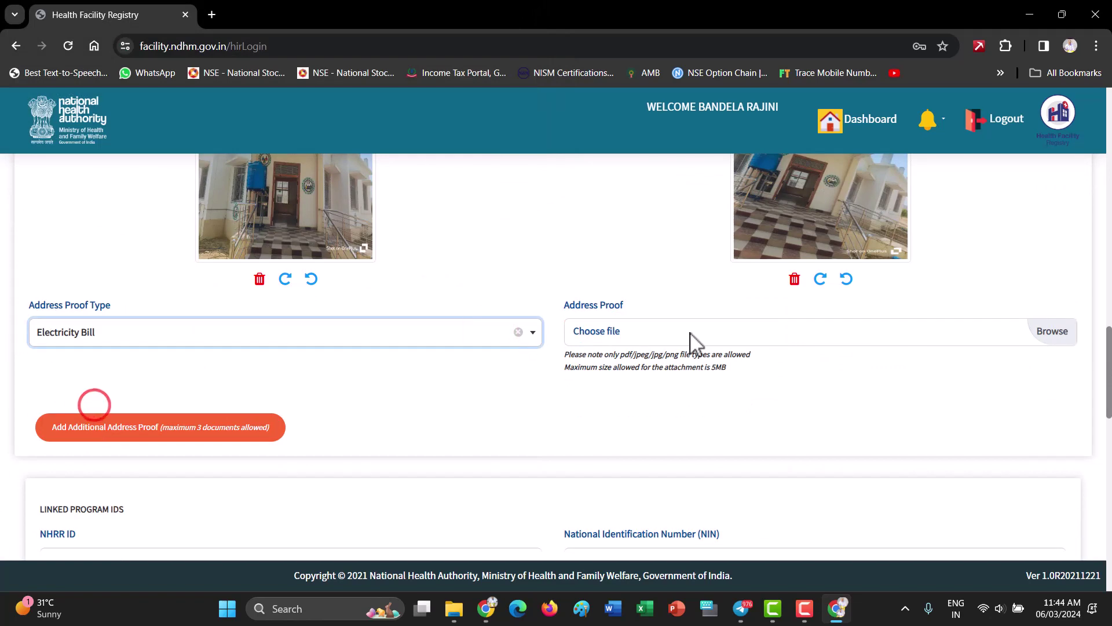
left_click(1054, 331)
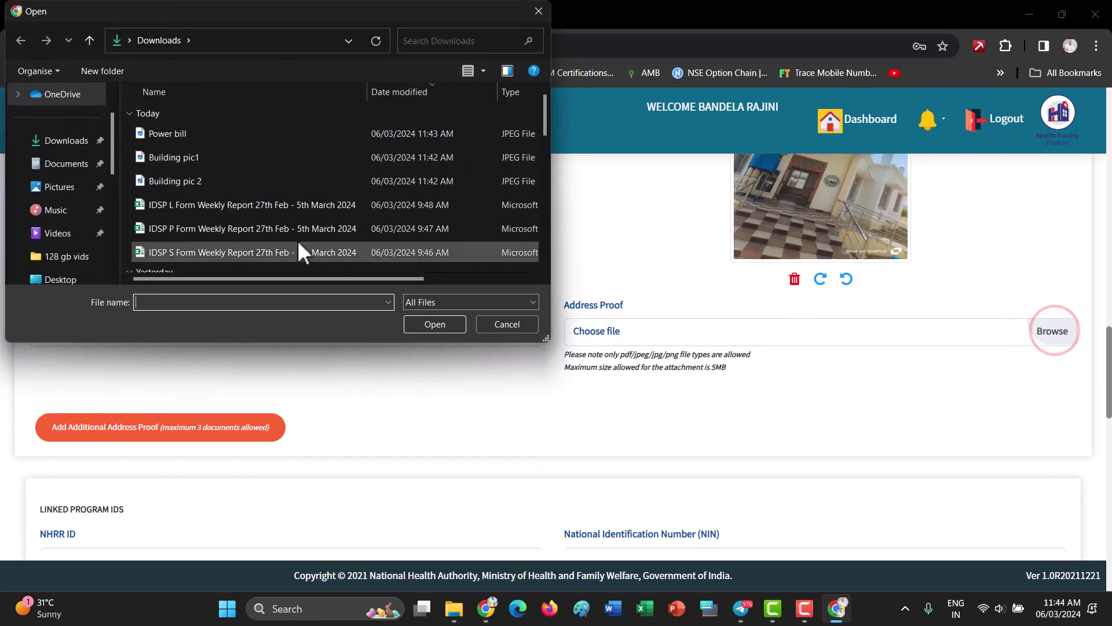
left_click(176, 135)
left_click(424, 320)
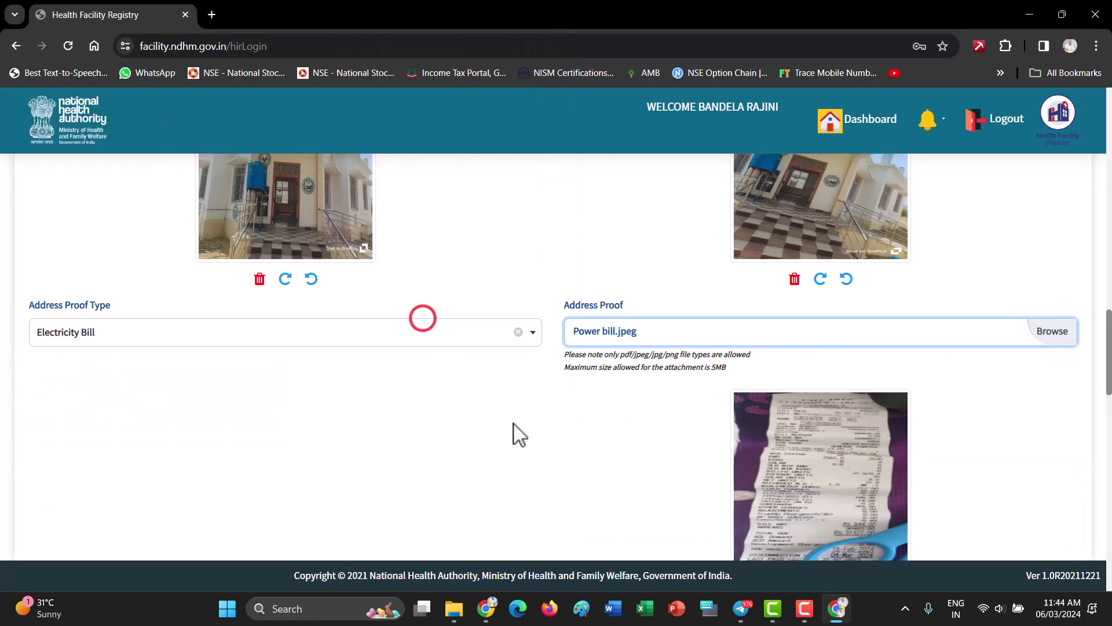
scroll(521, 452, "down", 5)
scroll(538, 462, "down", 7)
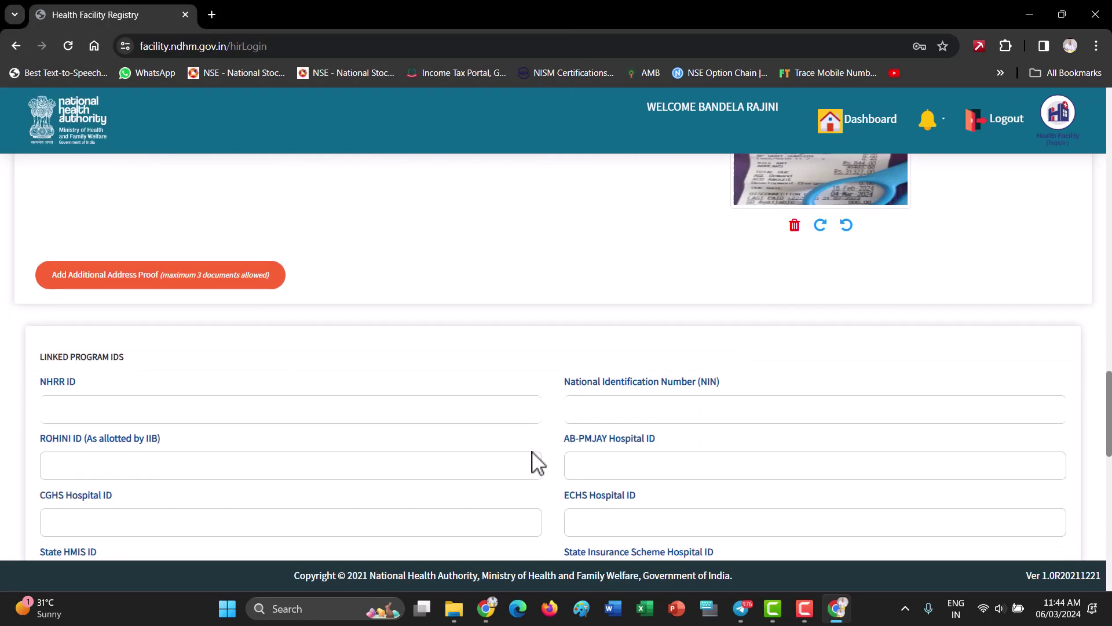
scroll(538, 462, "down", 3)
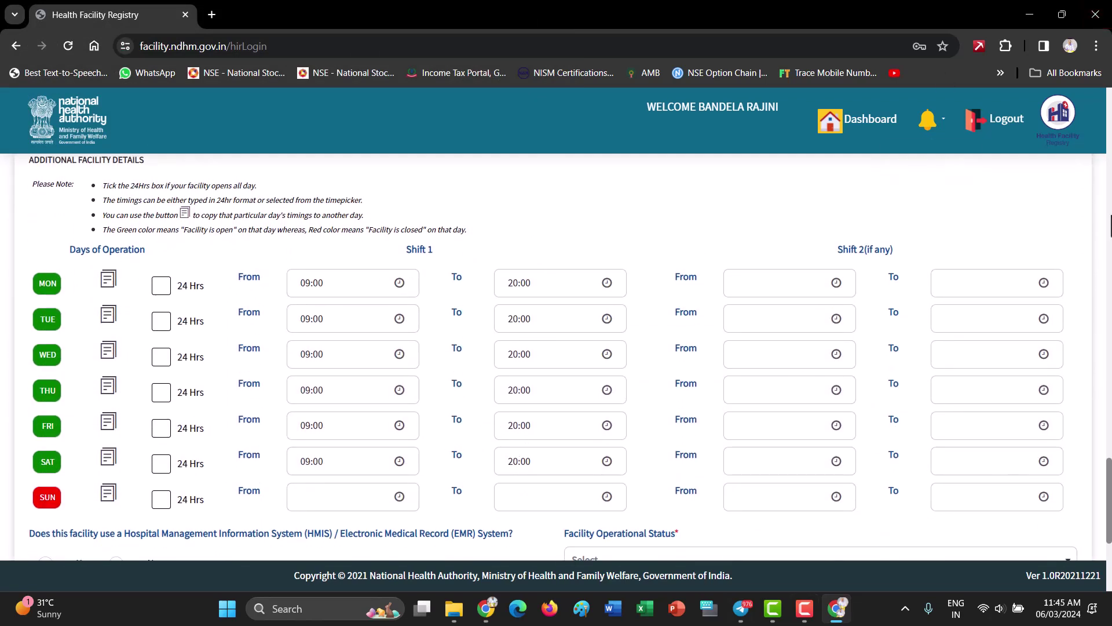
Set Monday and Tuesday shift 1 closing times to 16:00
left_click(605, 285)
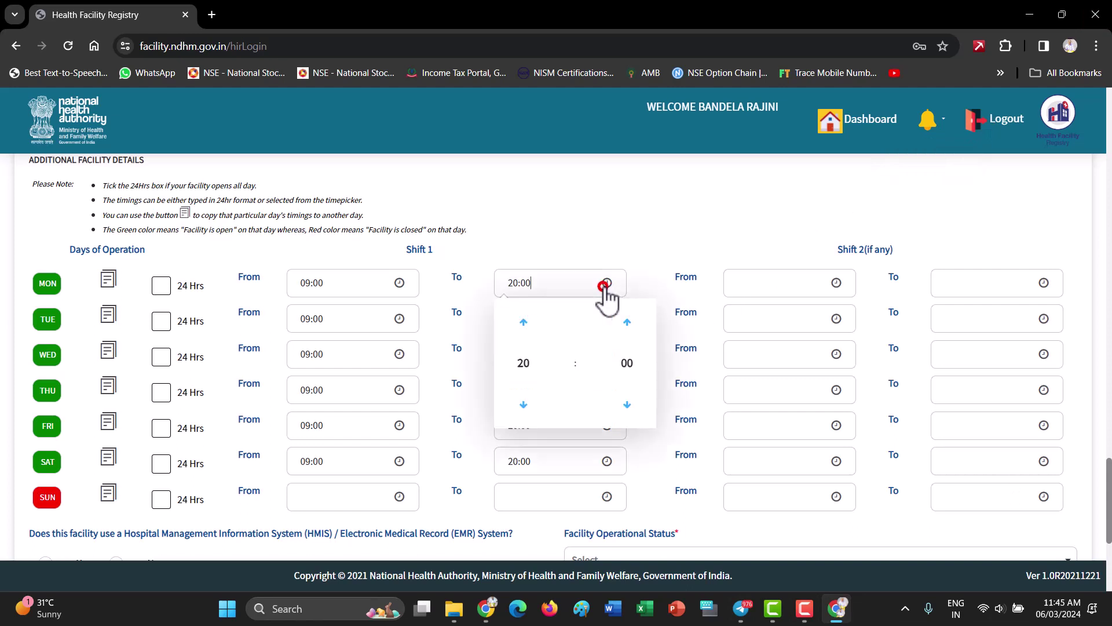
left_click(525, 322)
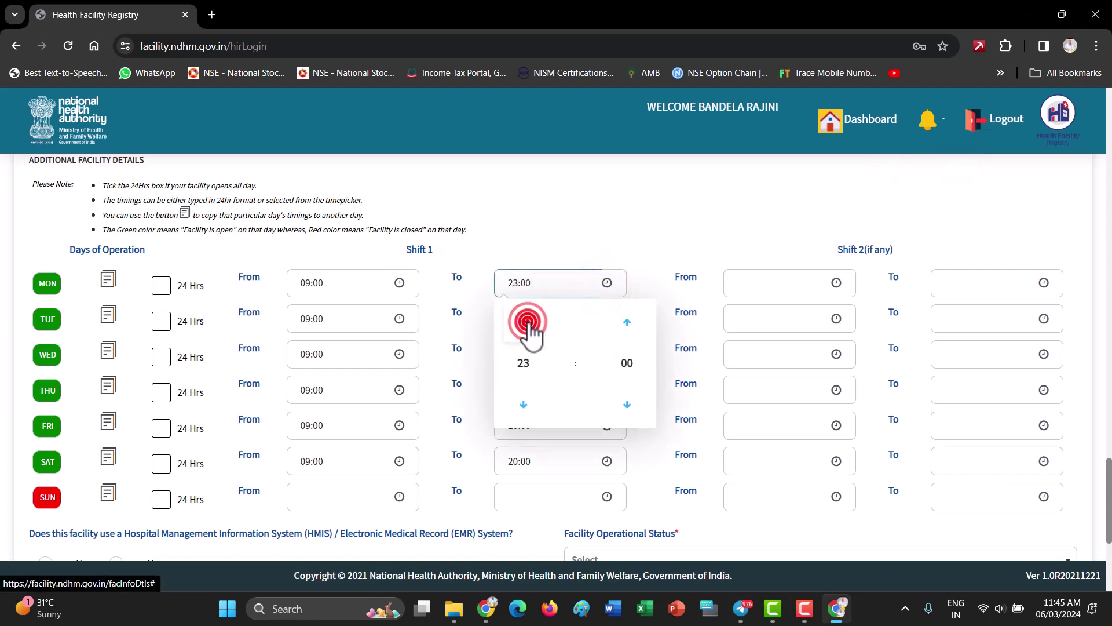
left_click(524, 404)
left_click(523, 404)
left_click(524, 404)
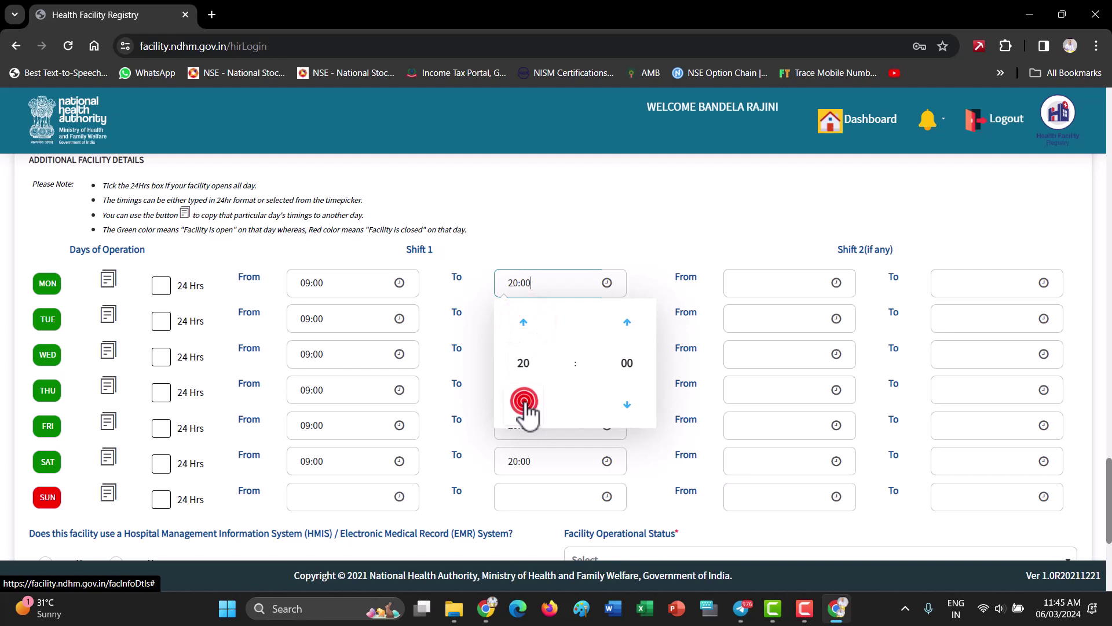
left_click(524, 404)
left_click(524, 404)
left_click(523, 404)
left_click(523, 404)
left_click(524, 404)
left_click(524, 324)
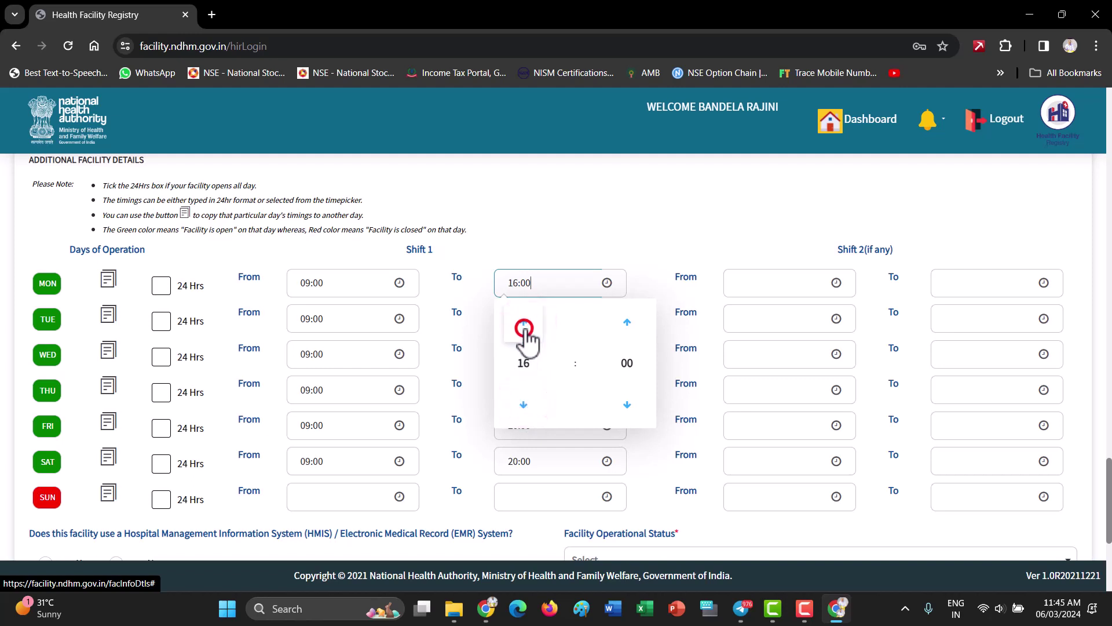
left_click(605, 237)
left_click(542, 318)
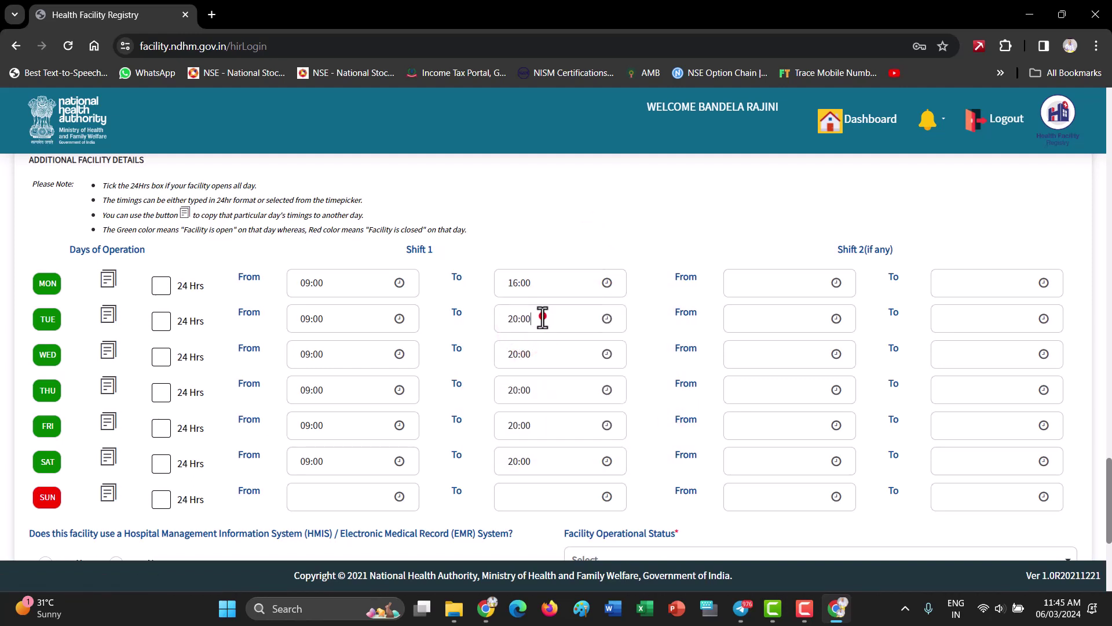
left_click(607, 318)
left_click(524, 440)
left_click(524, 440)
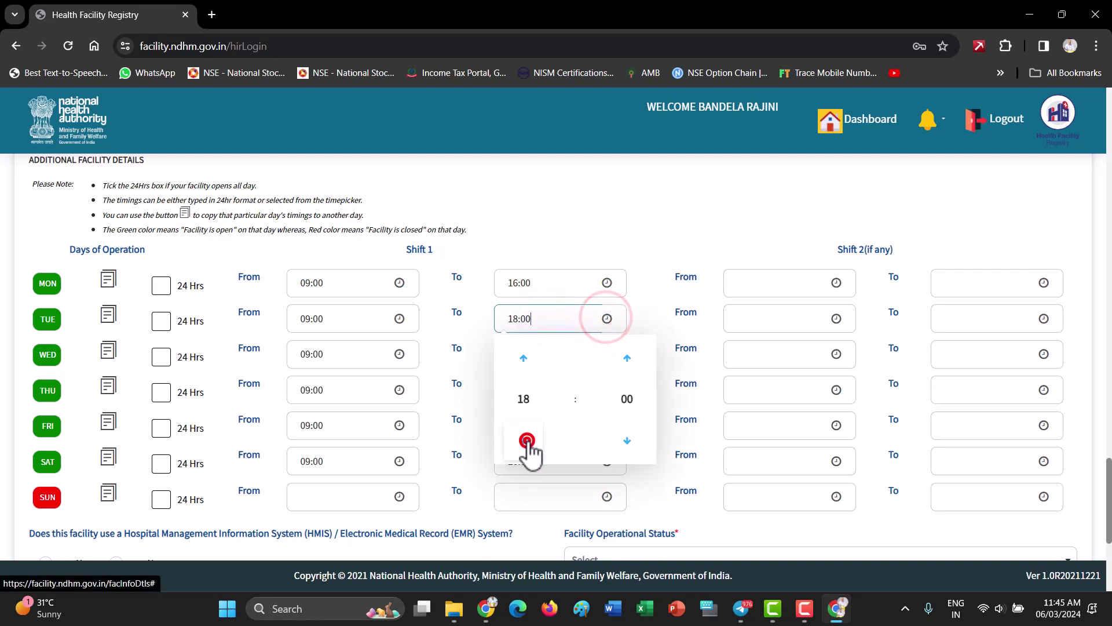
left_click(524, 440)
left_click(523, 440)
left_click(524, 440)
left_click(523, 358)
left_click(660, 251)
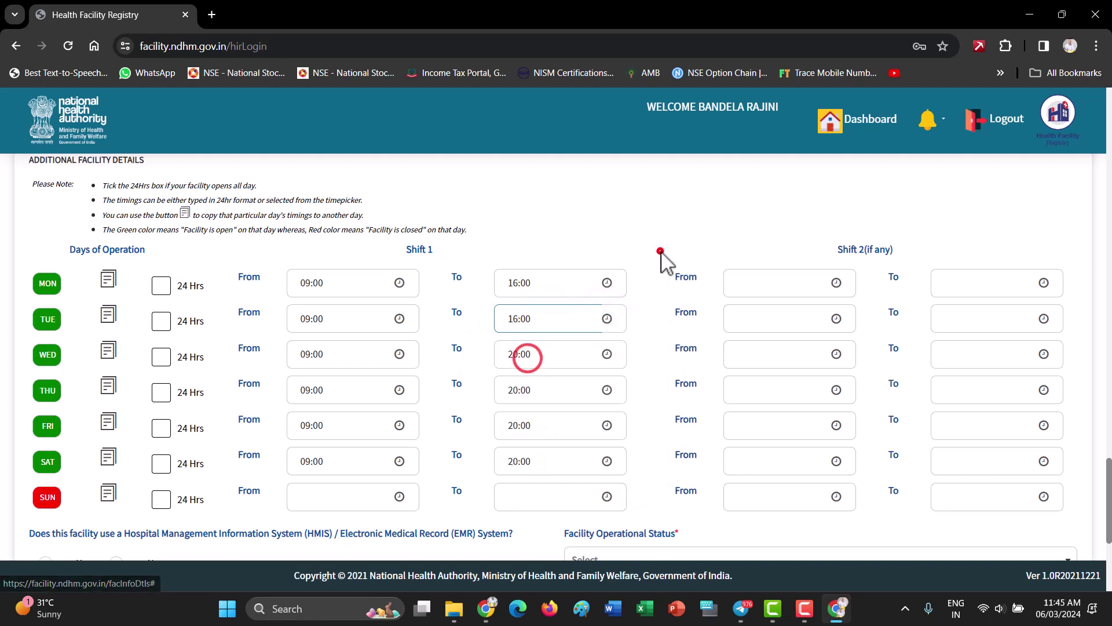
Set Wednesday and Thursday closing times to 16:00
left_click(607, 353)
left_click(524, 475)
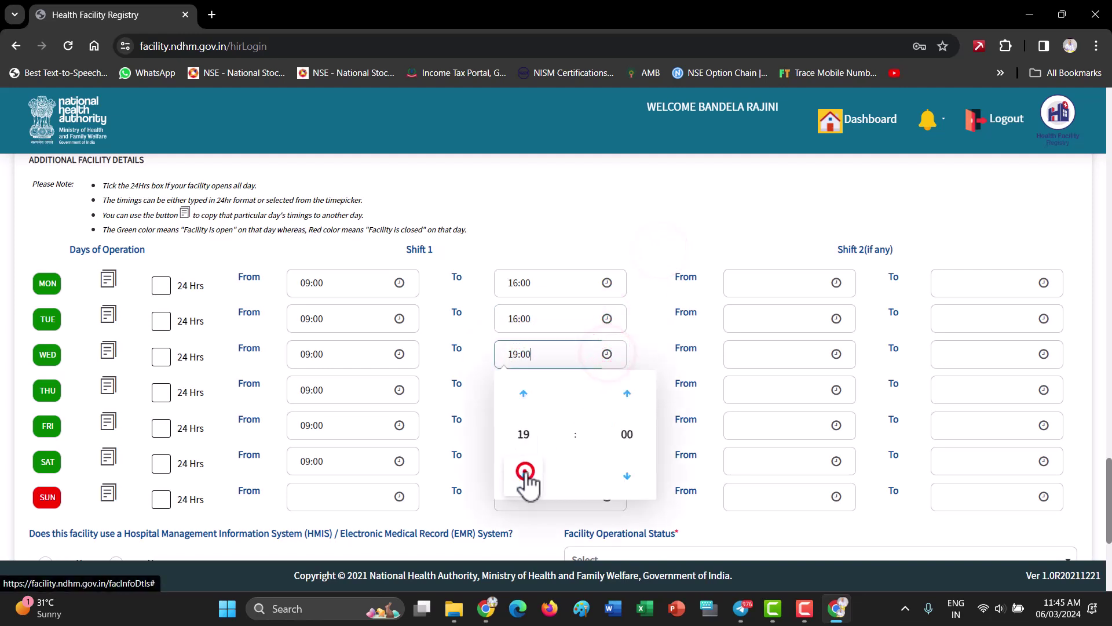
left_click(525, 476)
left_click(524, 475)
left_click(524, 475)
left_click(660, 250)
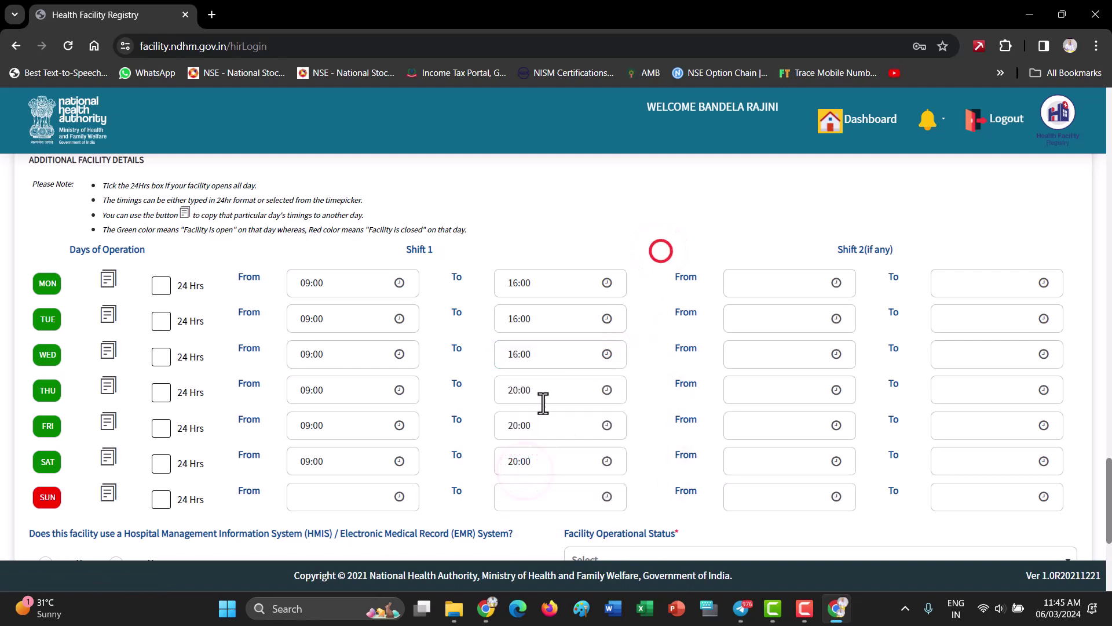
left_click(540, 393)
left_click(606, 390)
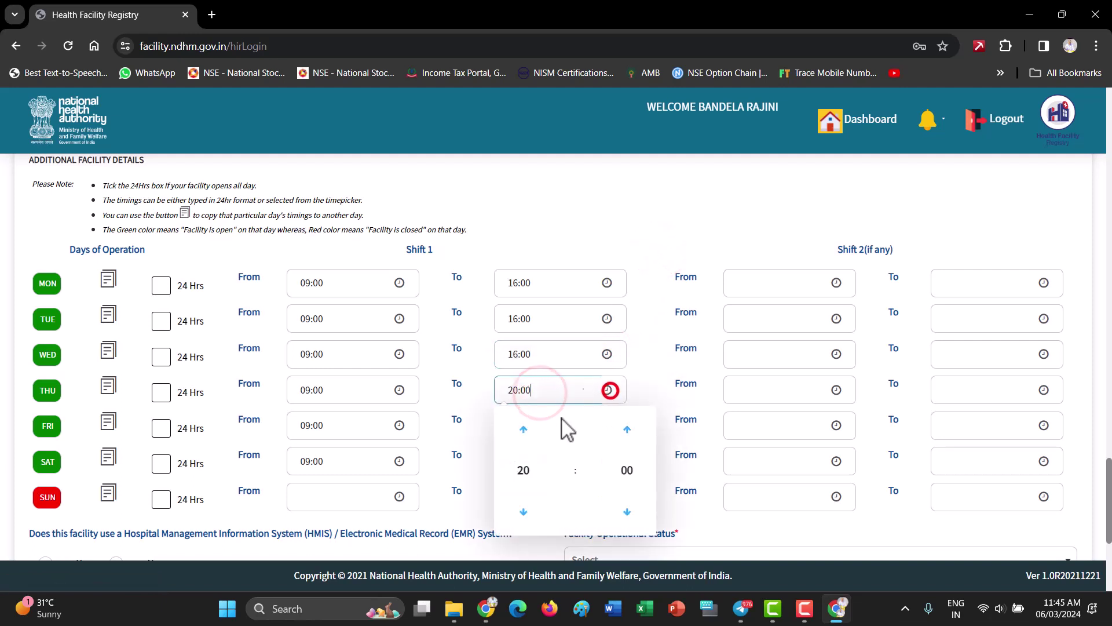
left_click(524, 512)
left_click(524, 512)
left_click(524, 512)
left_click(524, 512)
left_click(654, 274)
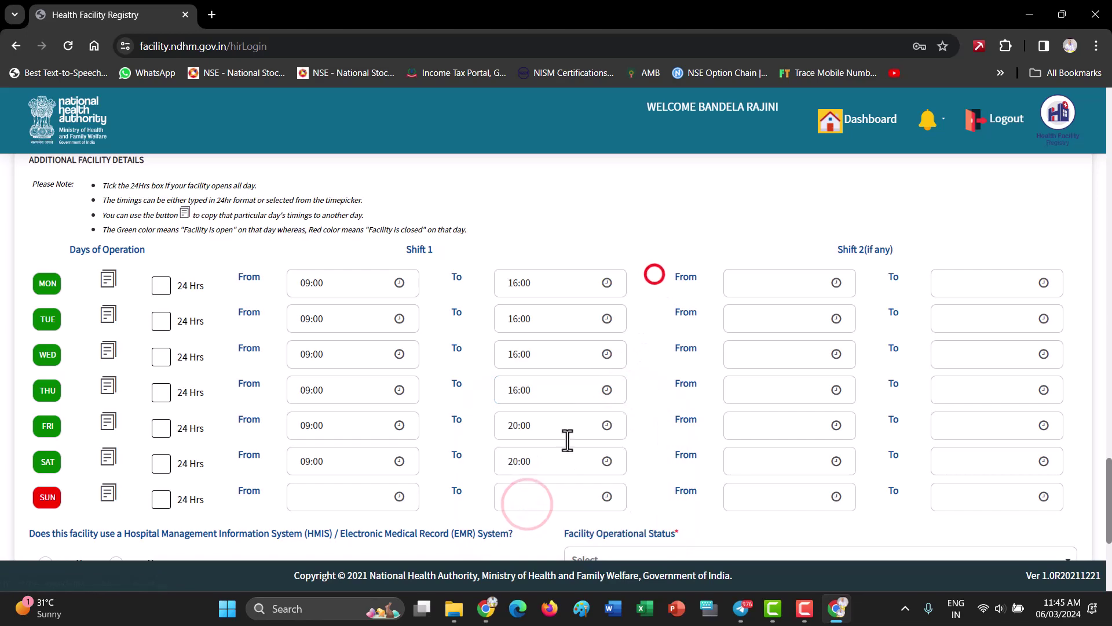
Set Friday and Saturday closing times to 16:00
left_click(607, 425)
left_click(524, 547)
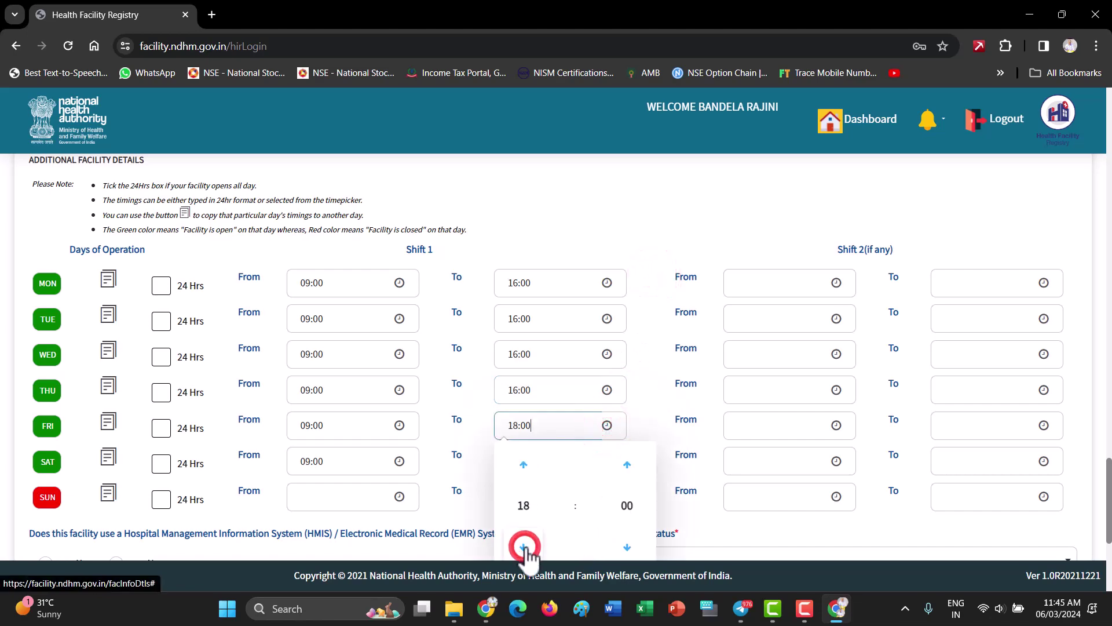
left_click(524, 547)
left_click(524, 547)
left_click(638, 364)
scroll(635, 352, "down", 3)
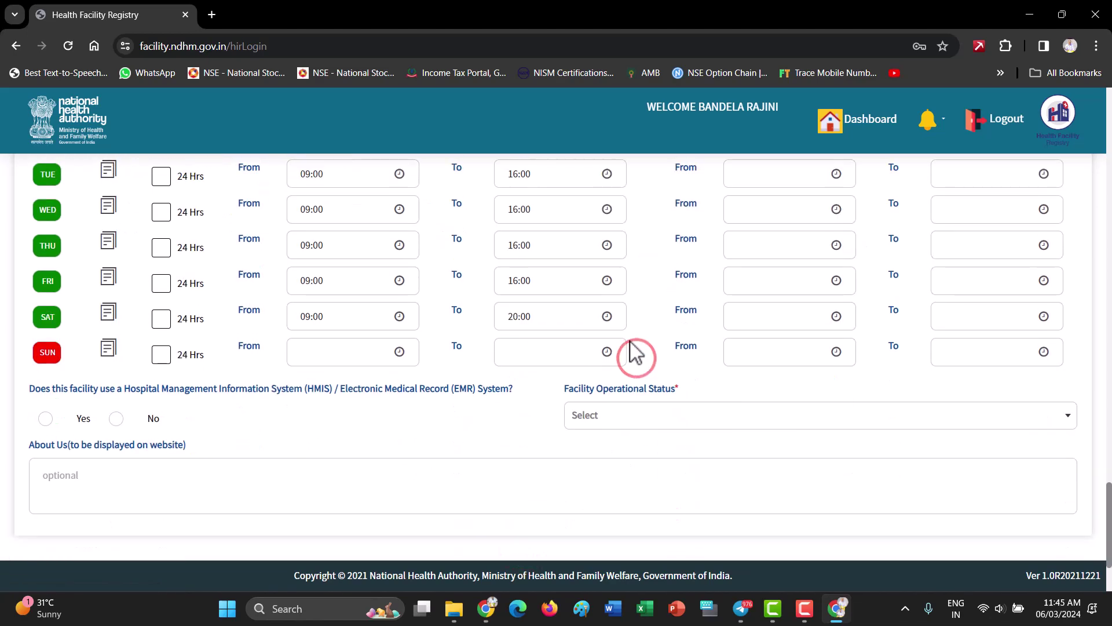
left_click(607, 315)
left_click(524, 438)
left_click(524, 439)
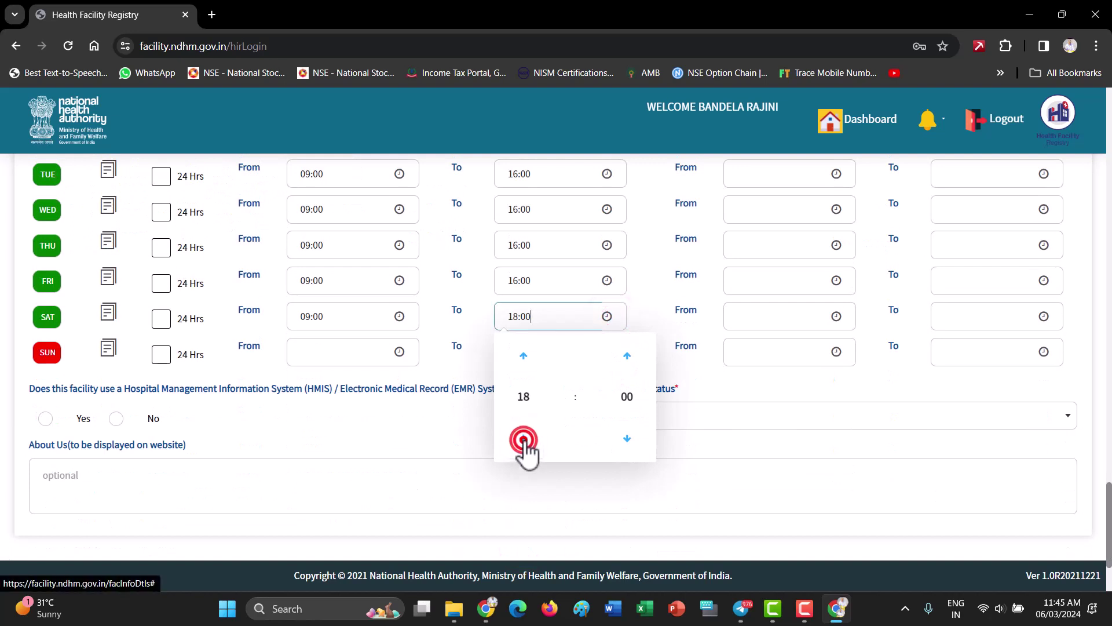
left_click(524, 438)
left_click(524, 439)
left_click(648, 301)
Set operational status to Functional and save the additional details
scroll(498, 410, "down", 2)
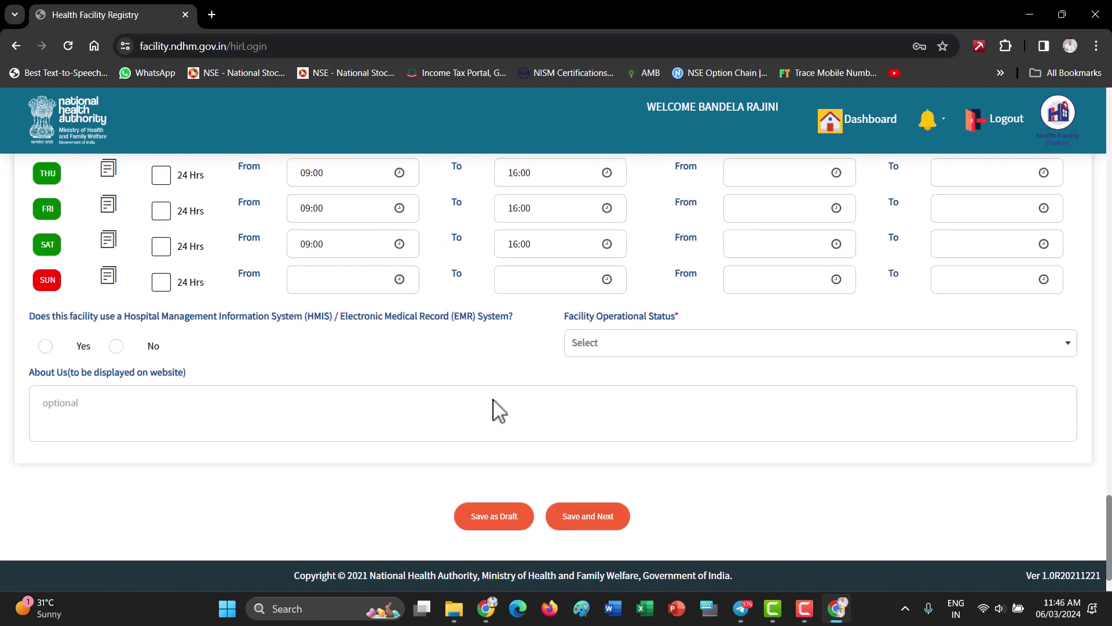
left_click(663, 343)
left_click(650, 394)
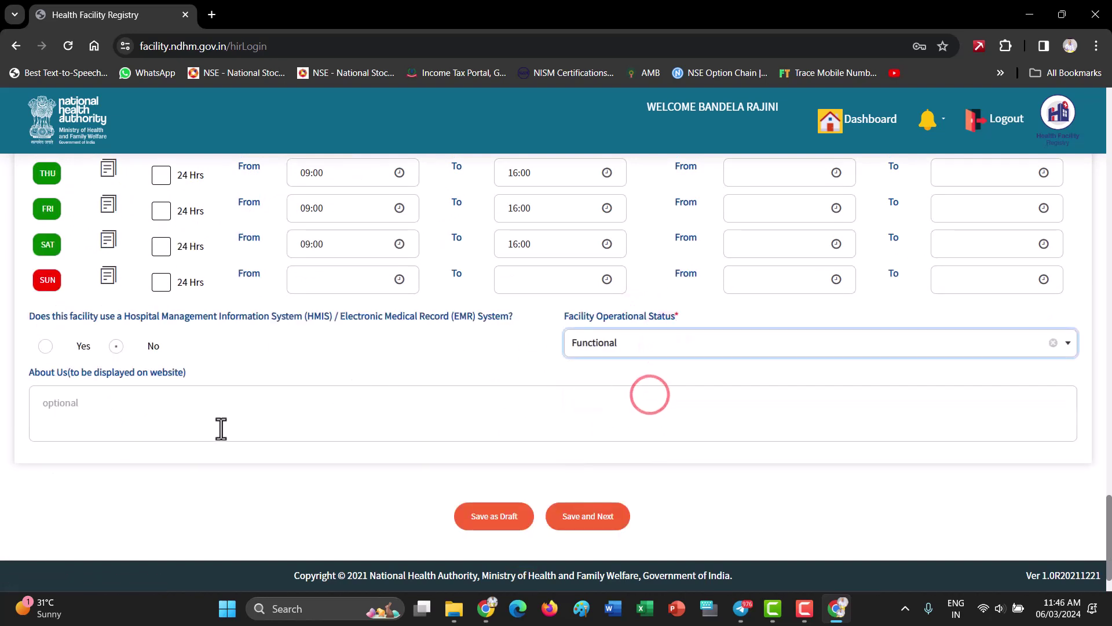
left_click(584, 521)
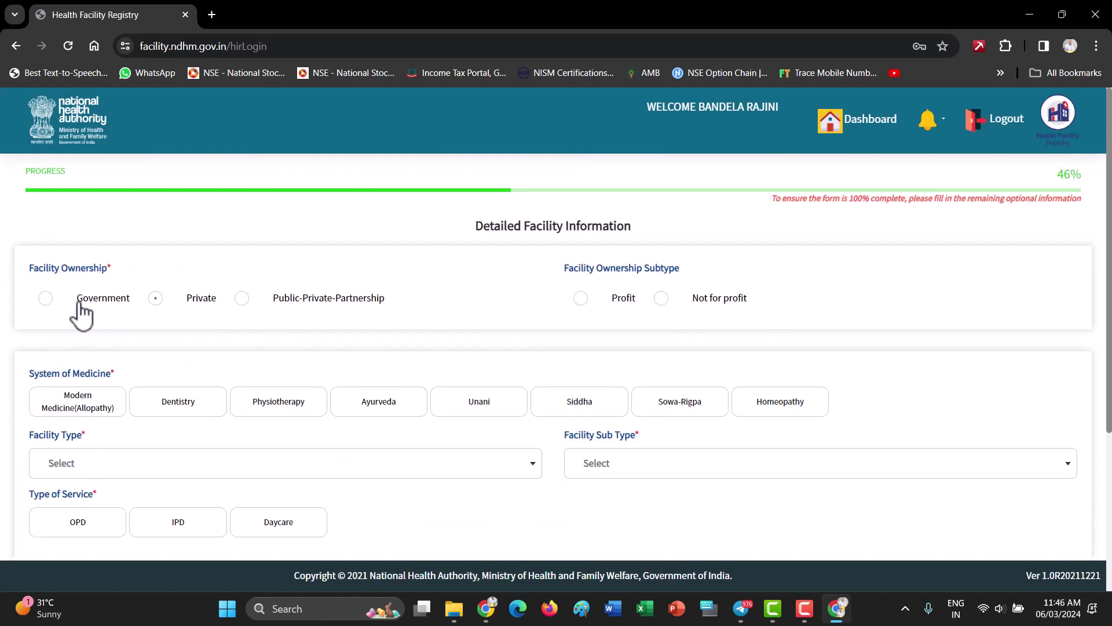
Set ownership to Government and system of medicine to Modern Medicine (Allopathy)
left_click(45, 299)
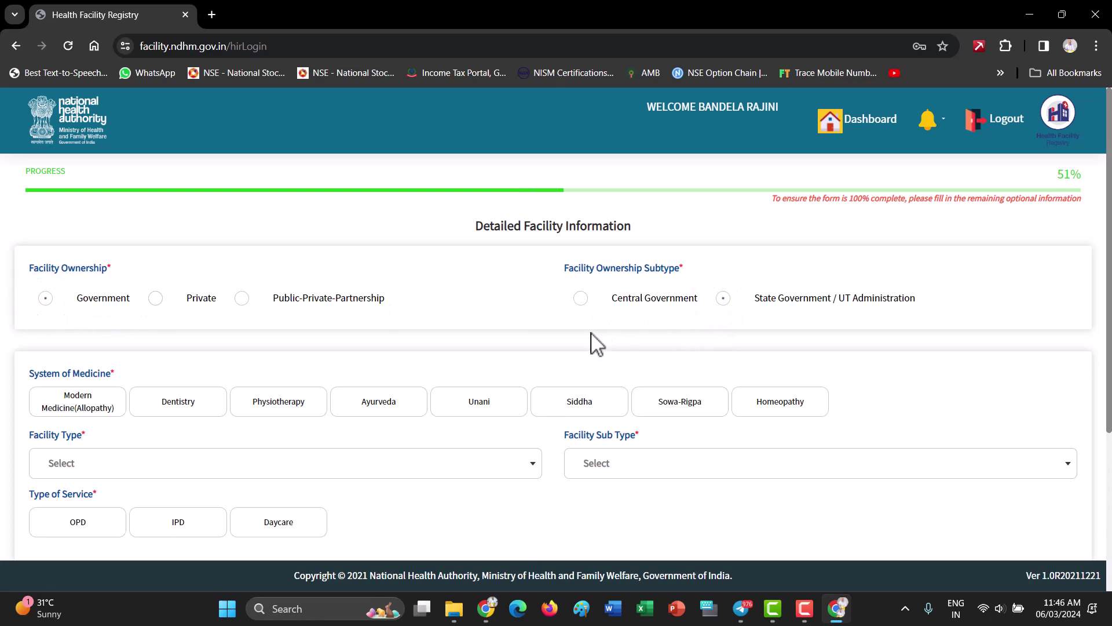
scroll(596, 347, "down", 1)
left_click(96, 332)
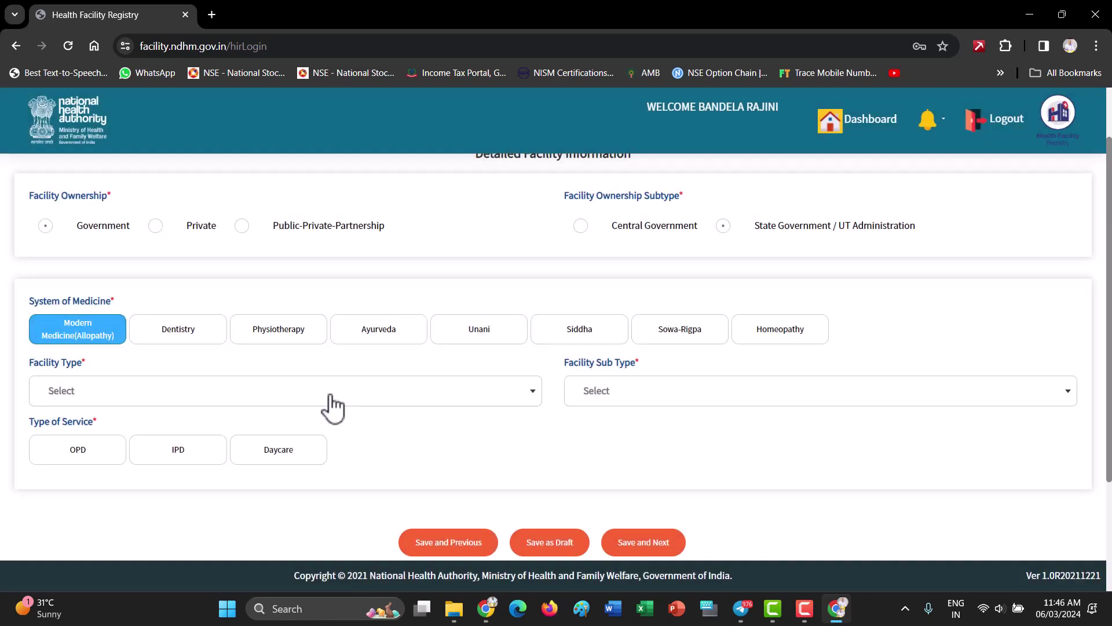
Choose facility type Sub Centre, sub type Health and Wellness Centre, and add Daycare service
left_click(333, 405)
scroll(140, 526, "down", 2)
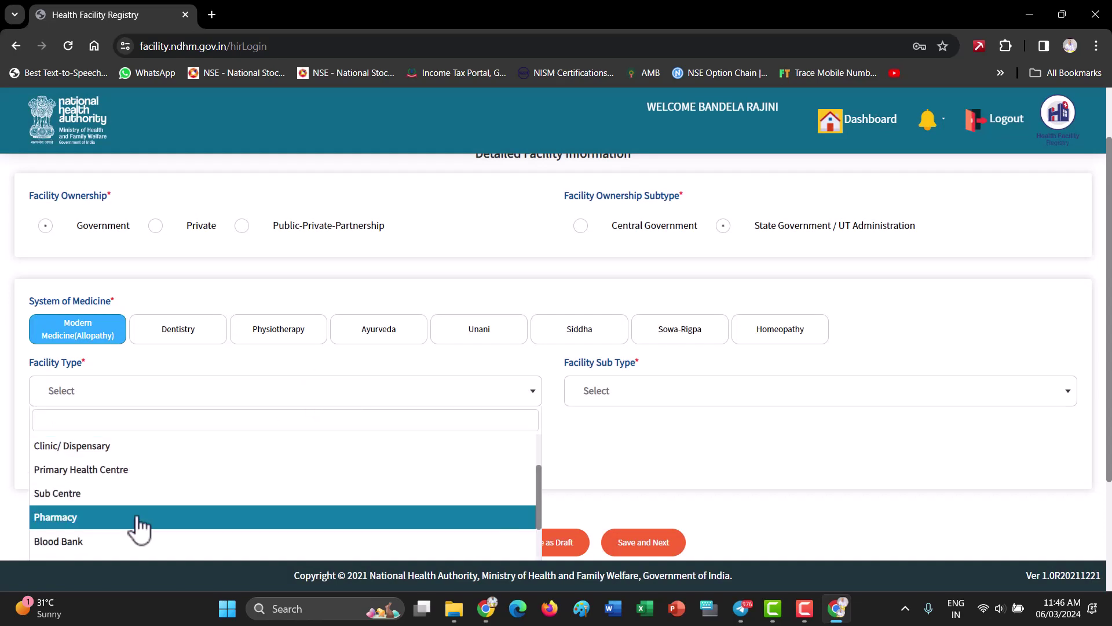
left_click(124, 493)
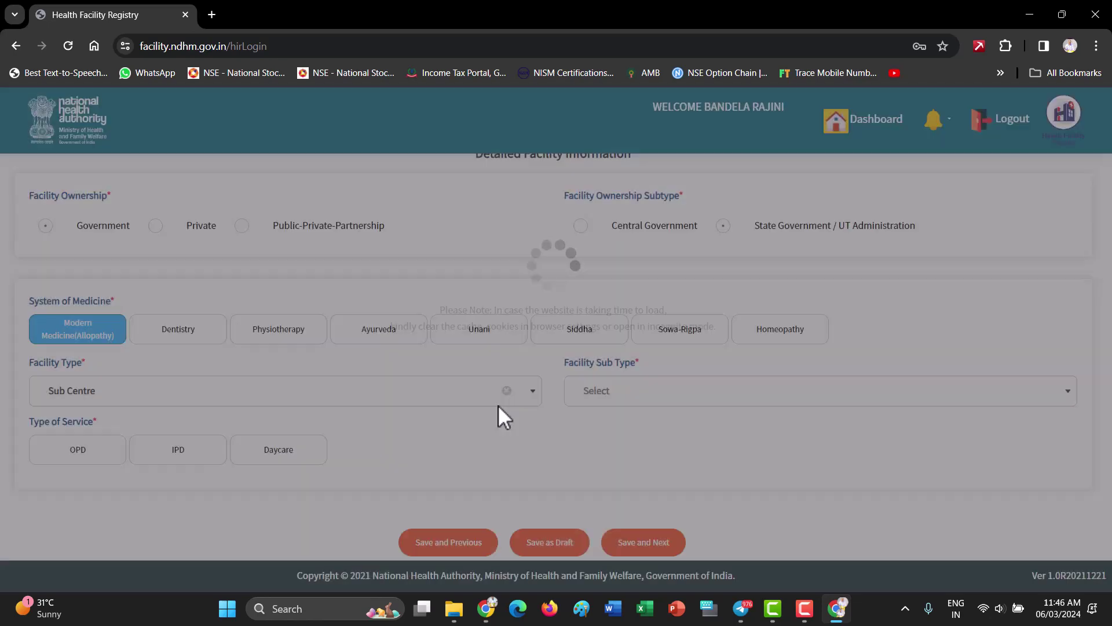
left_click(609, 395)
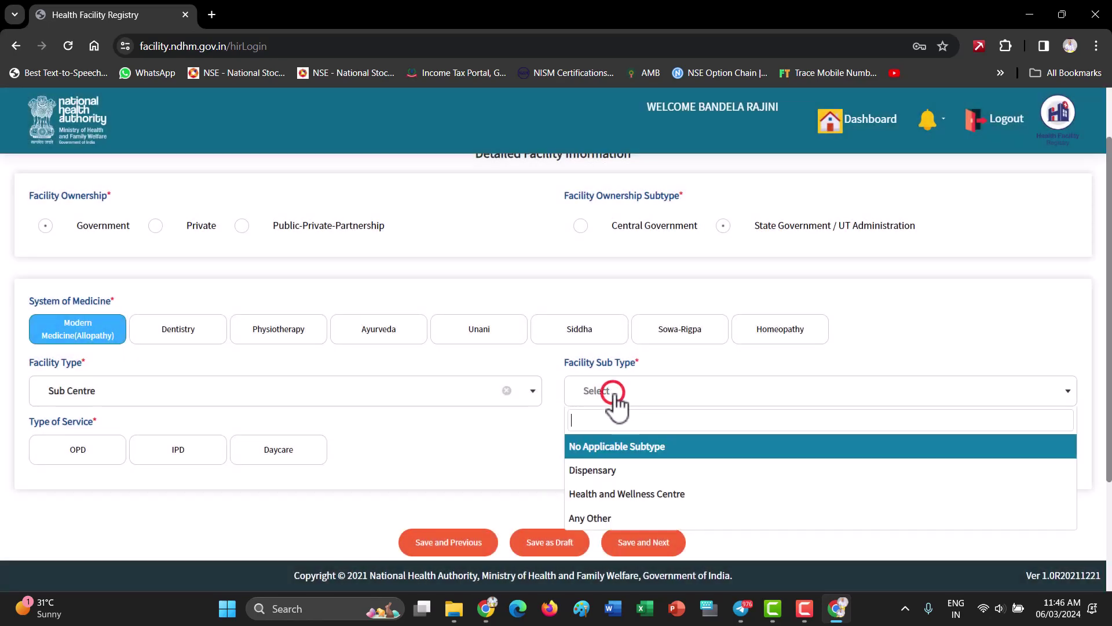
left_click(712, 495)
scroll(537, 450, "down", 2)
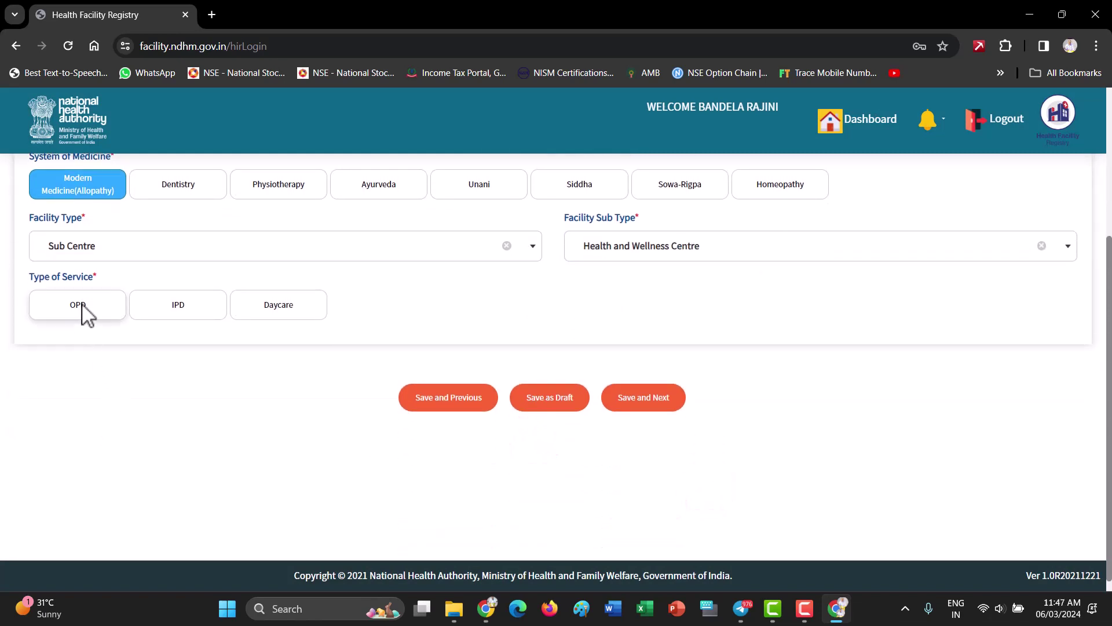
left_click(295, 308)
Save the facility information and move on to the services page
left_click(649, 399)
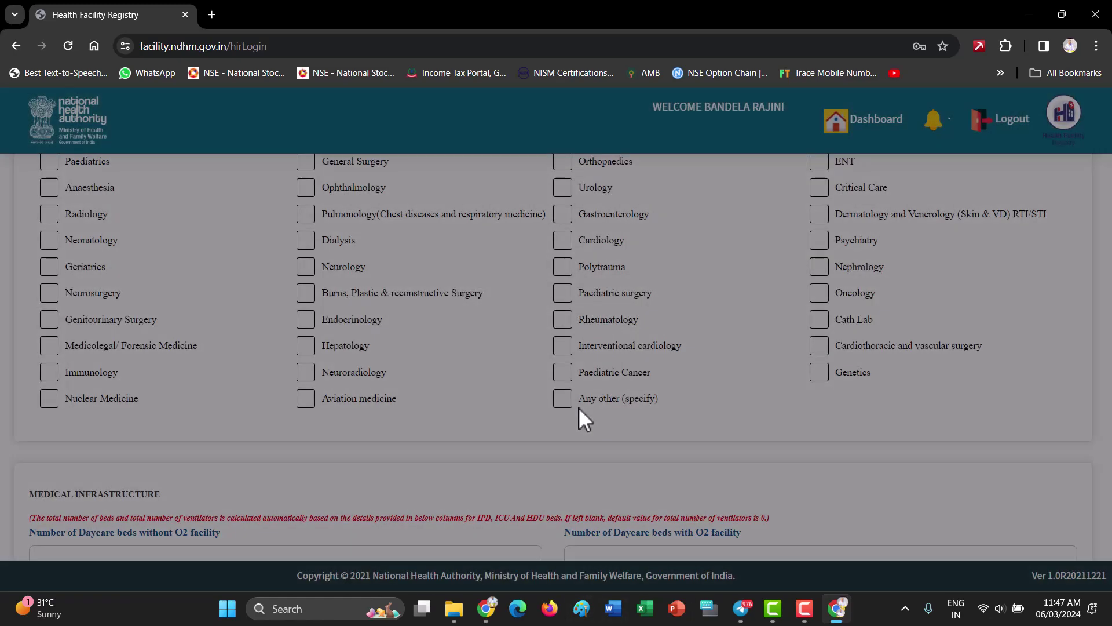
scroll(474, 431, "up", 4)
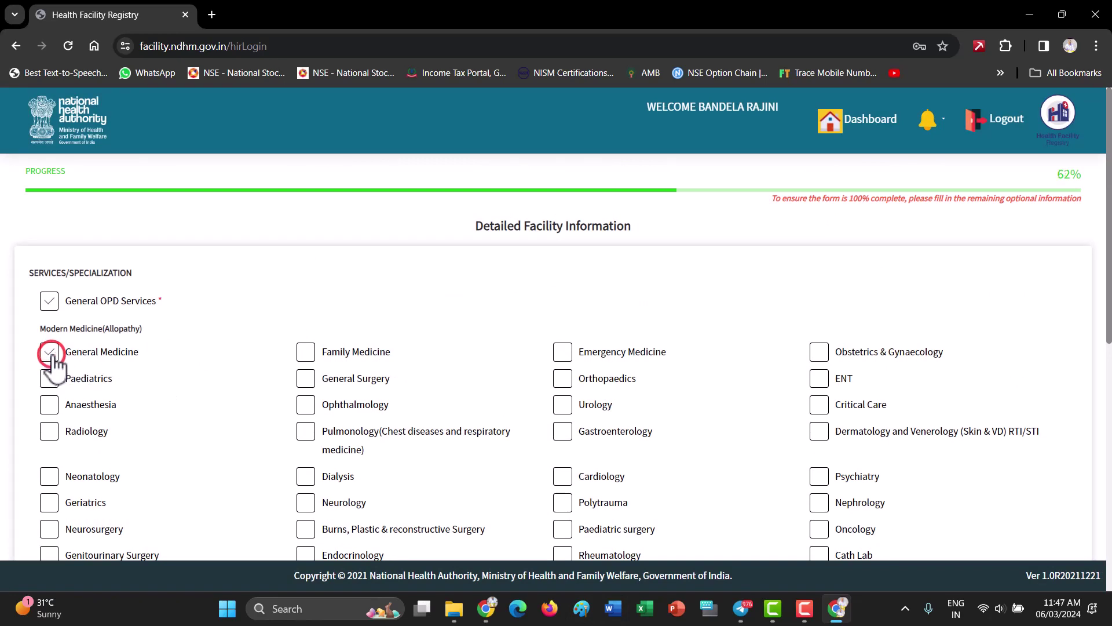
scroll(248, 428, "down", 2)
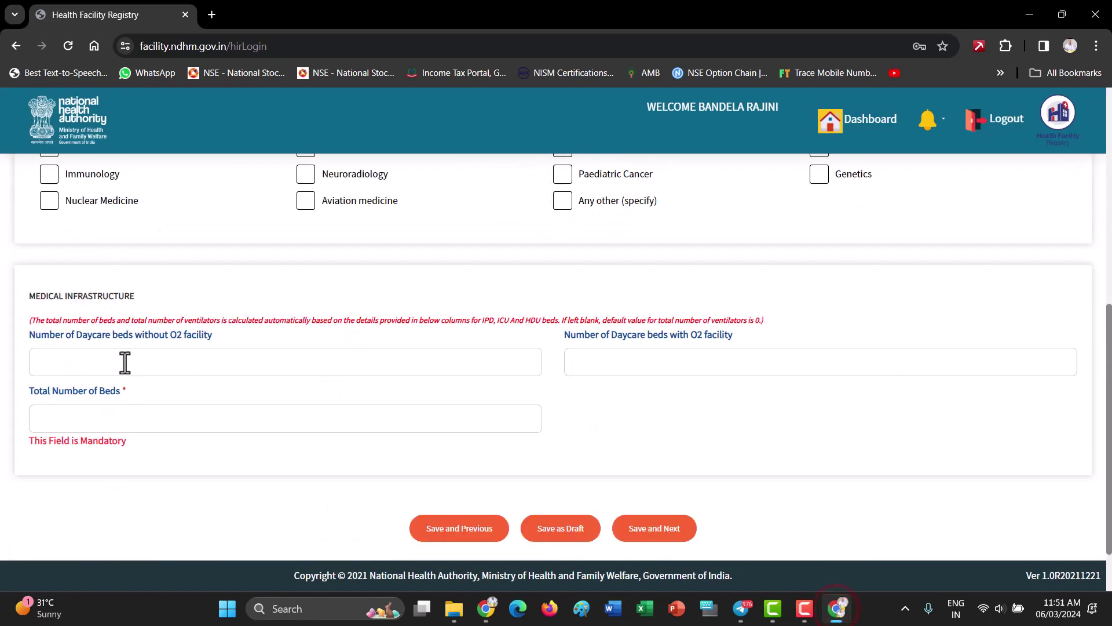
Enter 0 for daycare beds without and with oxygen, then save and continue
left_click(126, 361)
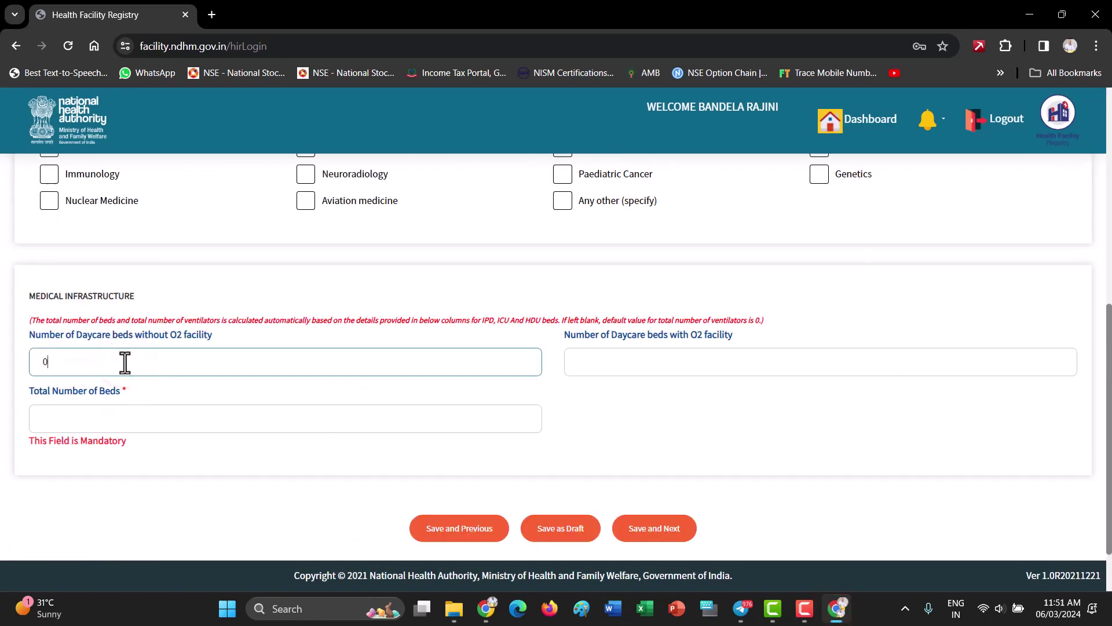
type("0")
key("Tab")
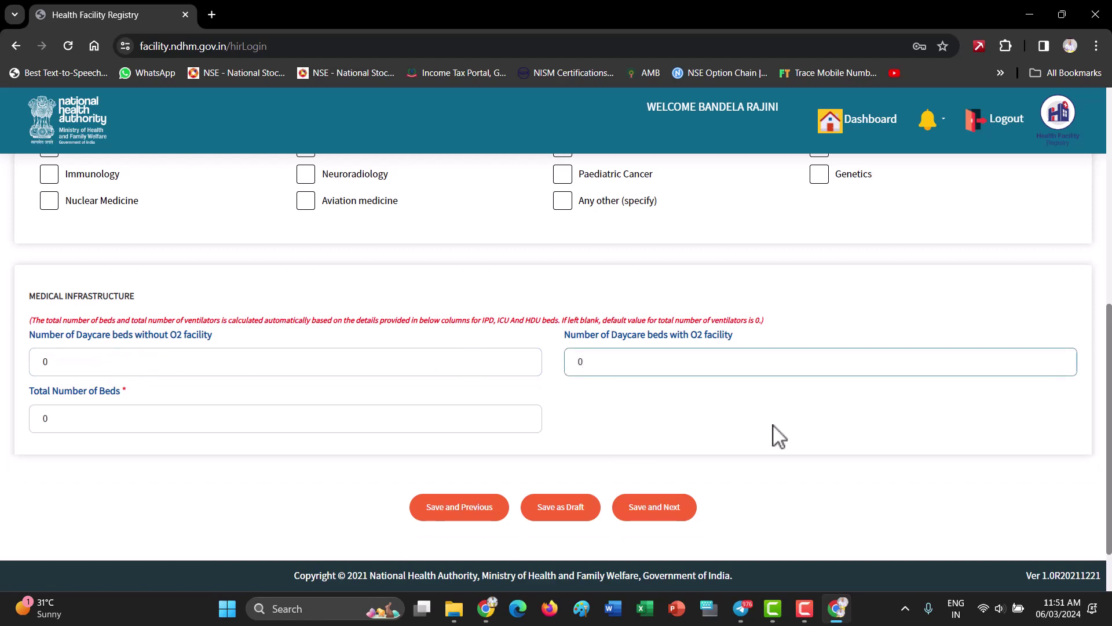
left_click(810, 417)
left_click(666, 506)
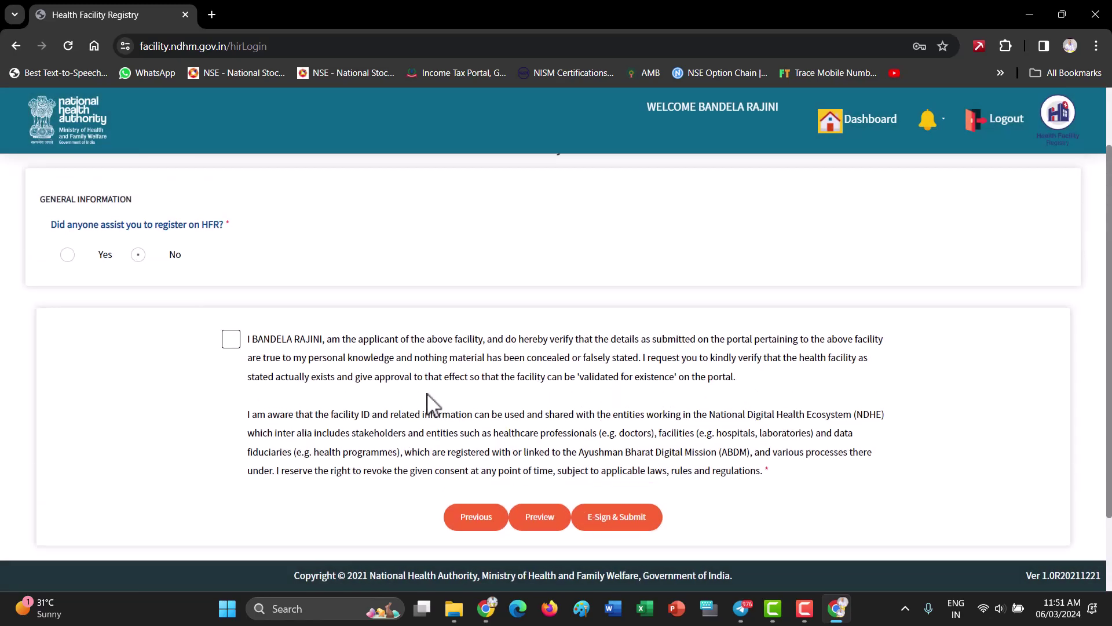
Answer No for assistance, accept the declaration, then E-Sign & Submit and confirm
scroll(405, 399, "up", 1)
left_click(139, 330)
left_click(229, 416)
scroll(448, 470, "down", 2)
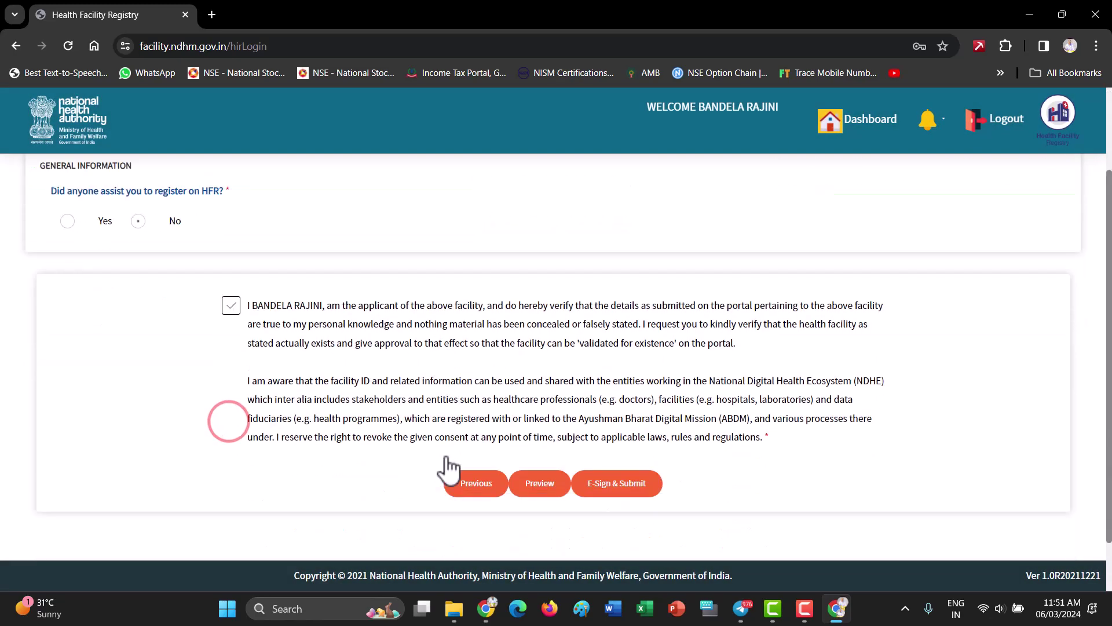
scroll(448, 469, "down", 1)
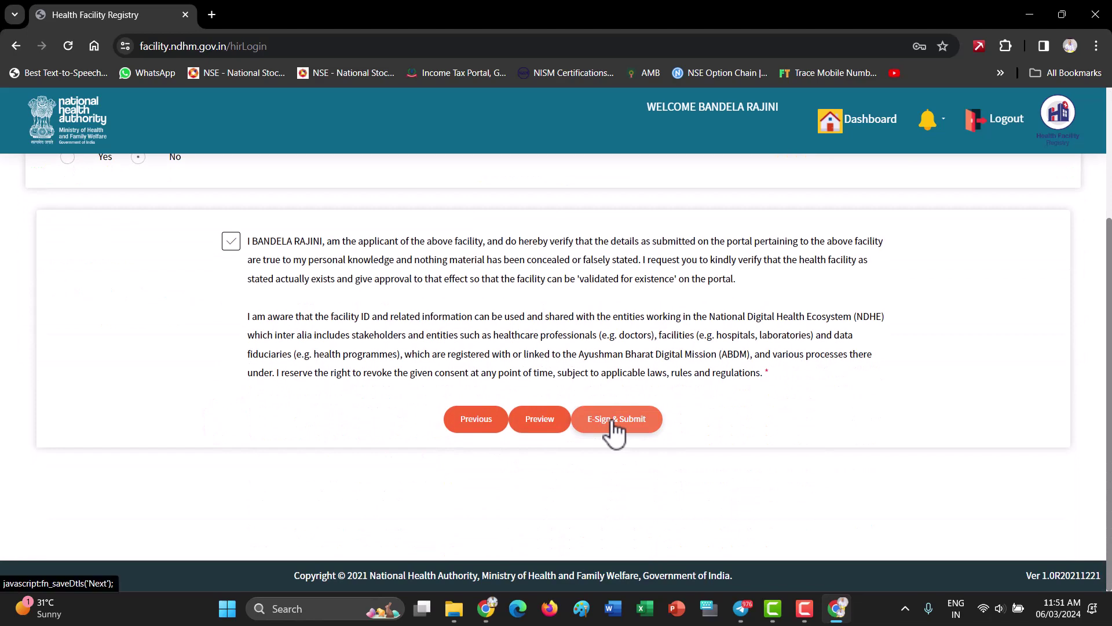
left_click(612, 420)
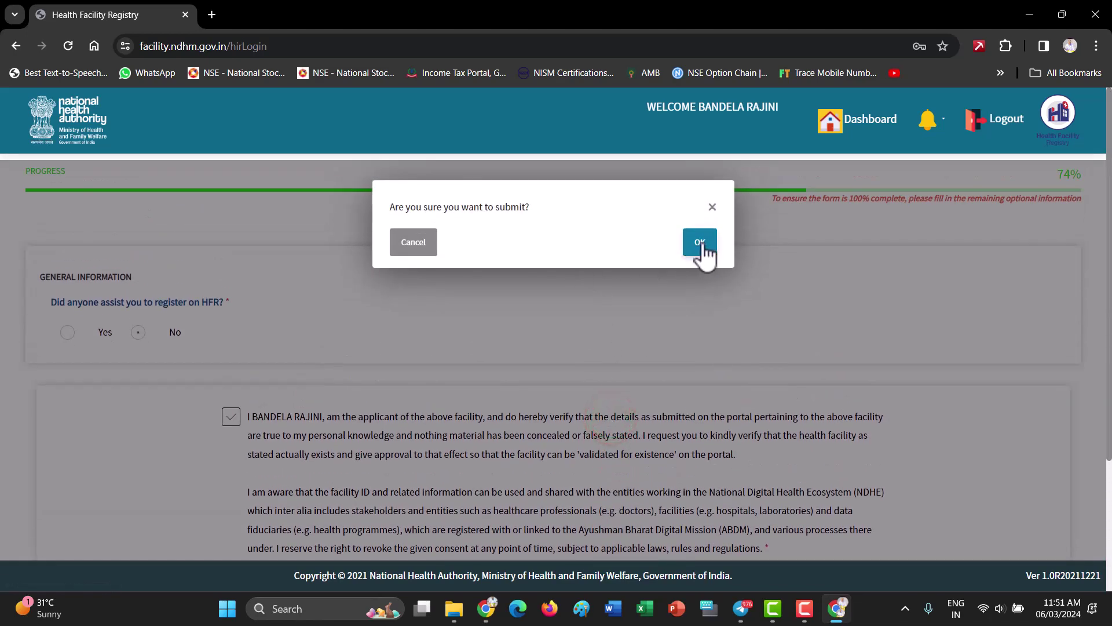
left_click(700, 242)
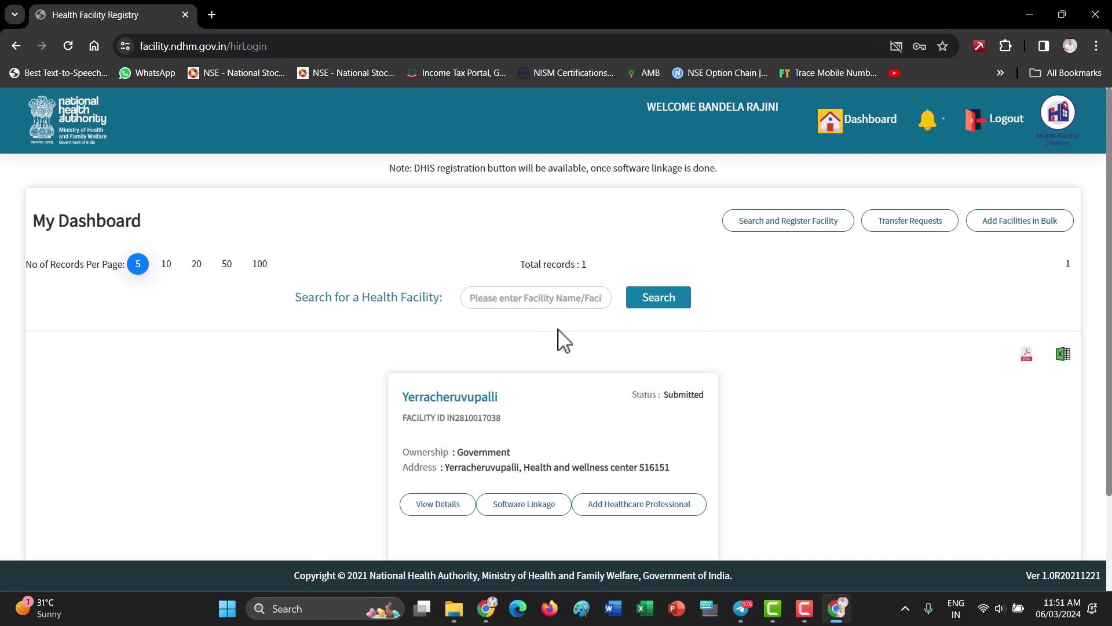
Download the facility list as PDF and open FacilityList06-03-2024.pdf from the download bubble
scroll(561, 340, "down", 2)
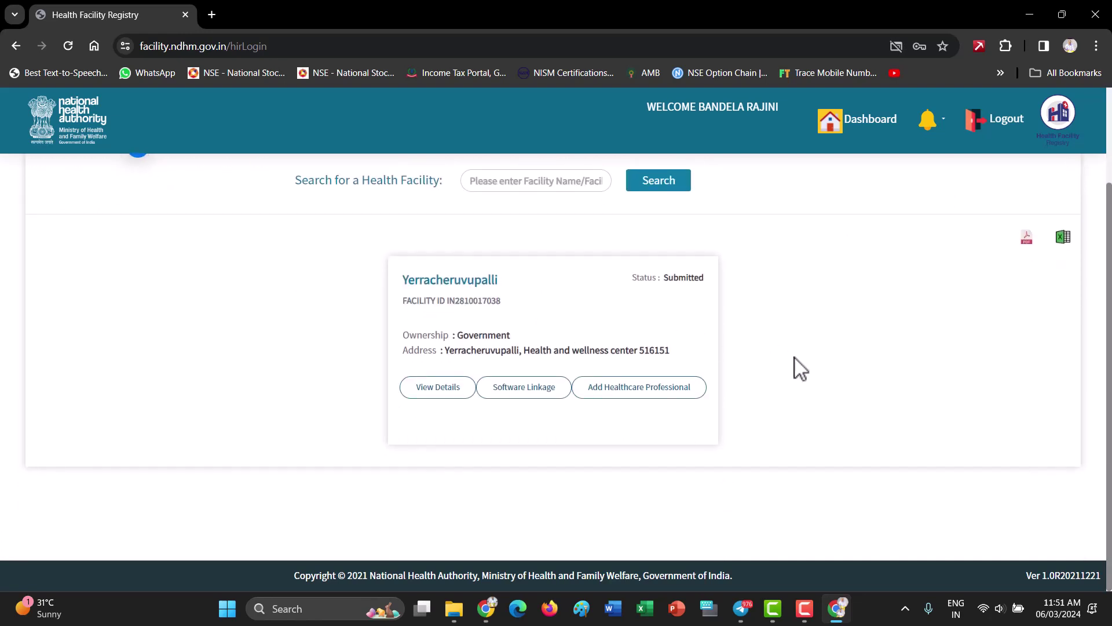
scroll(800, 368, "up", 2)
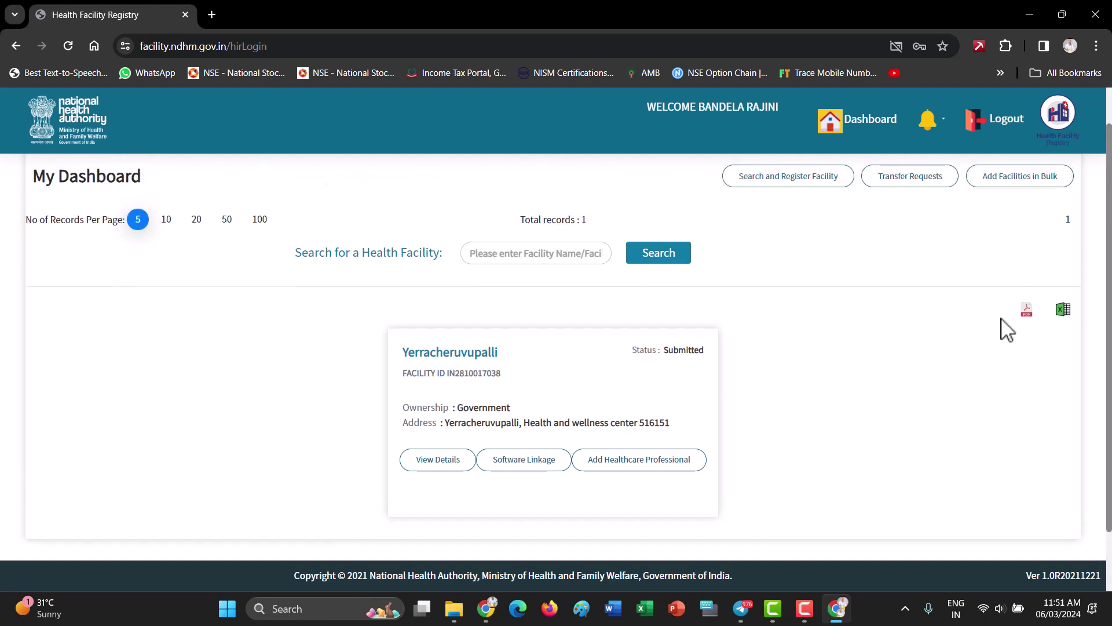
left_click(1032, 310)
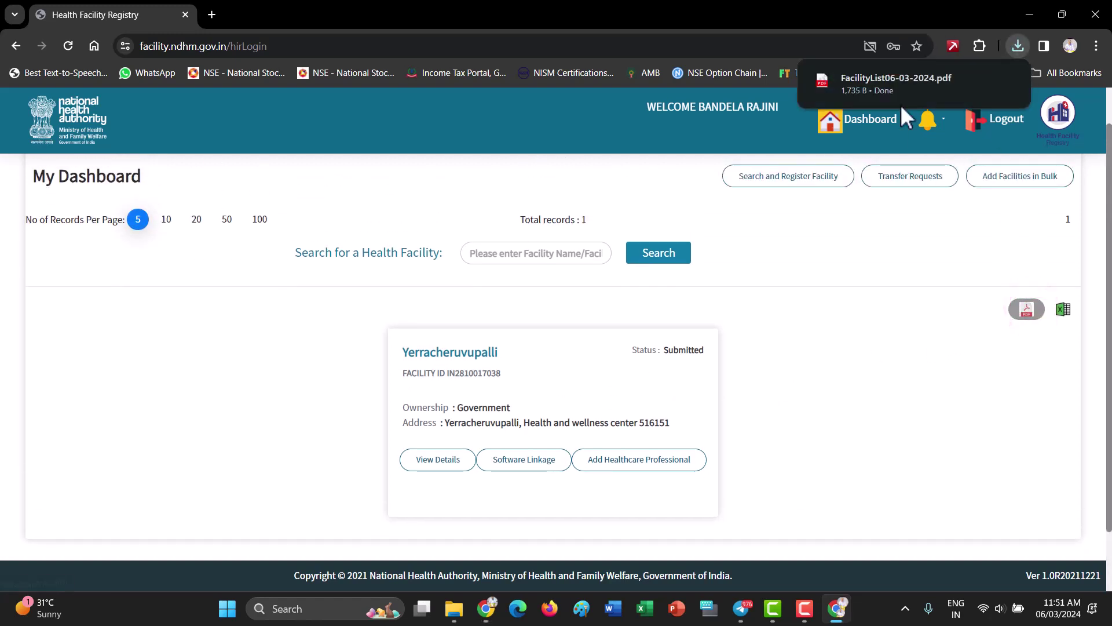
left_click(888, 86)
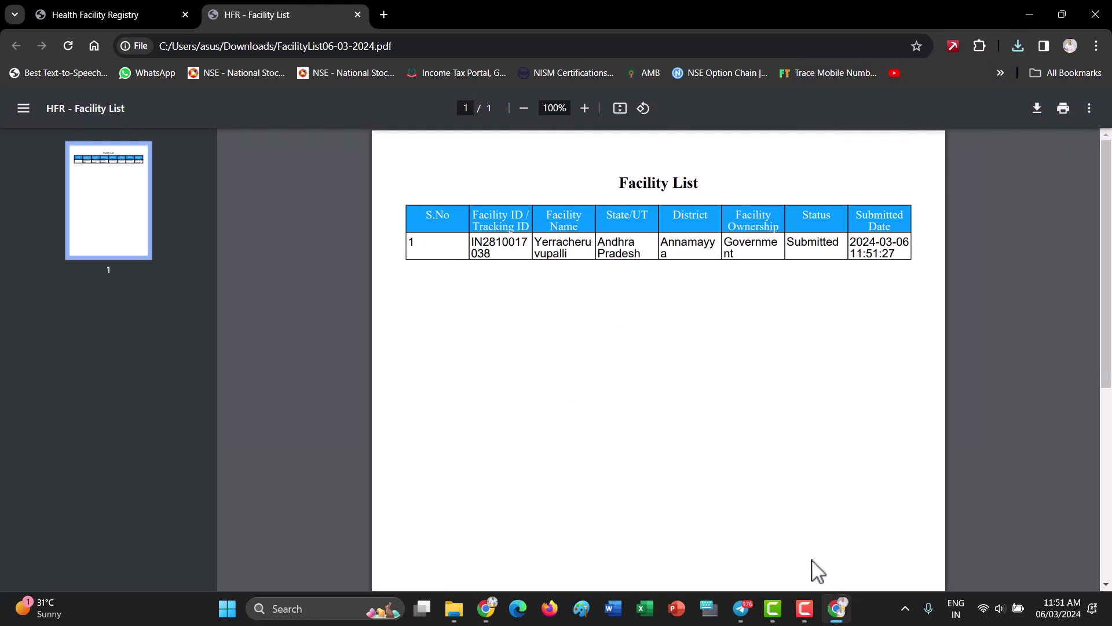
left_click(807, 609)
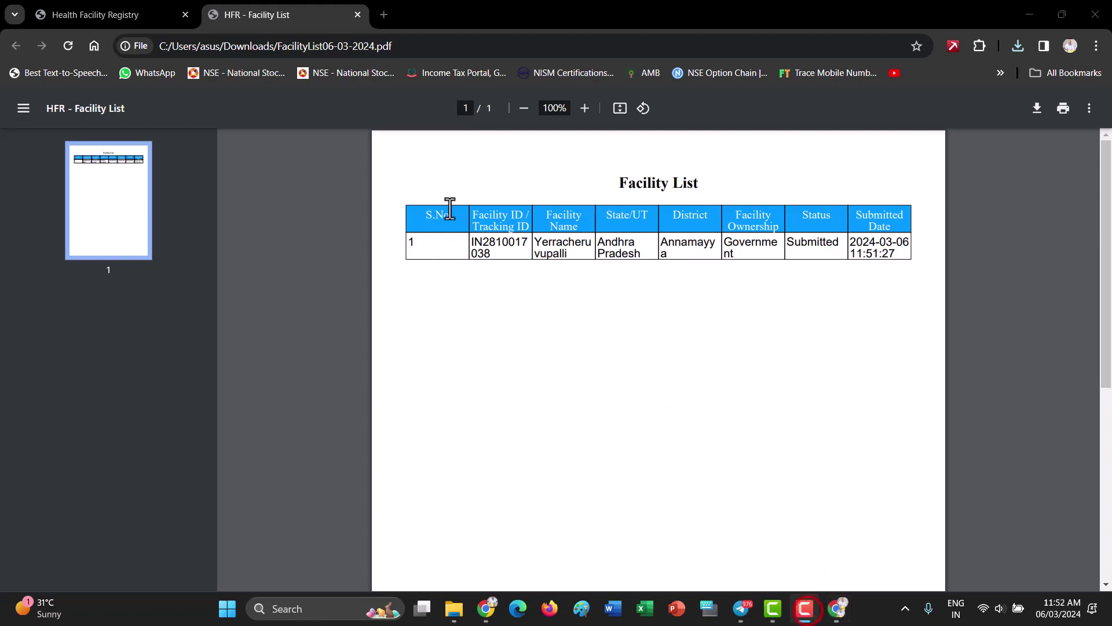